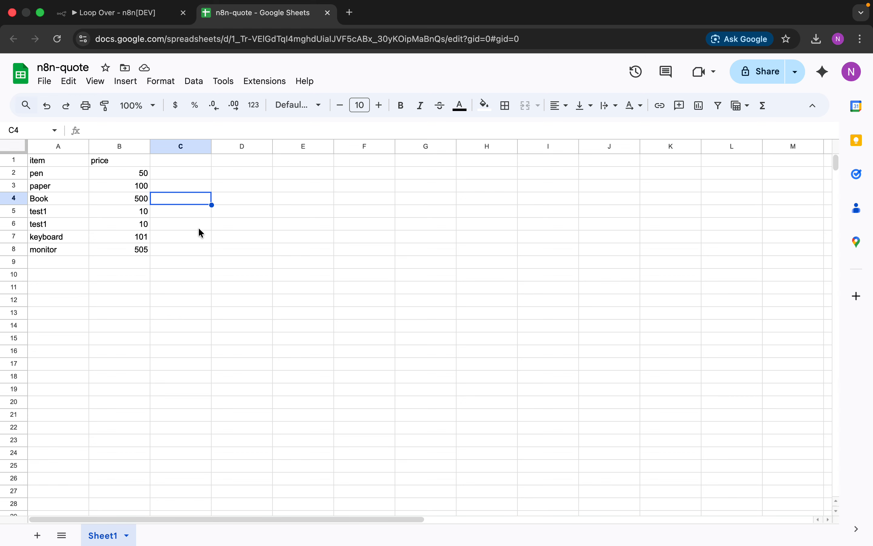
- Switch to the n8n Loop Over workflow and place a manual Execute workflow trigger at the start of the canvas
left_click(121, 13)
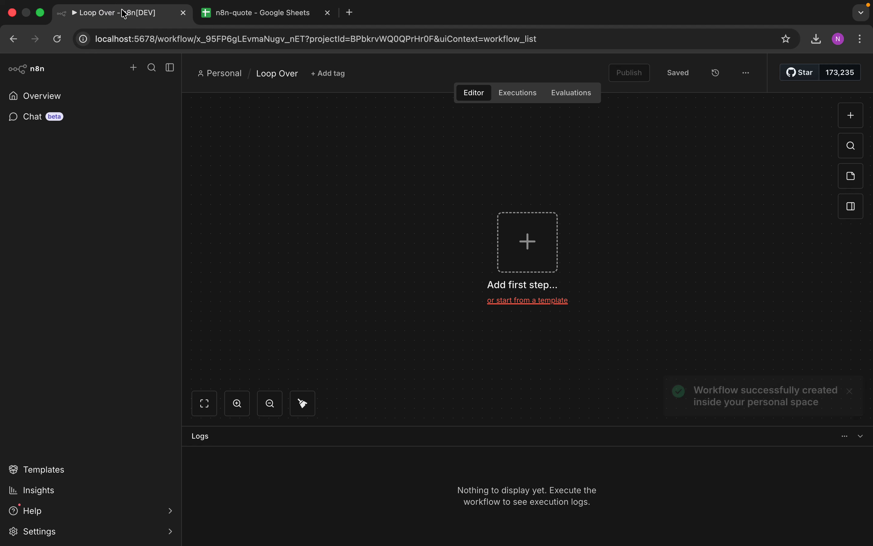
left_click(502, 244)
left_click(659, 222)
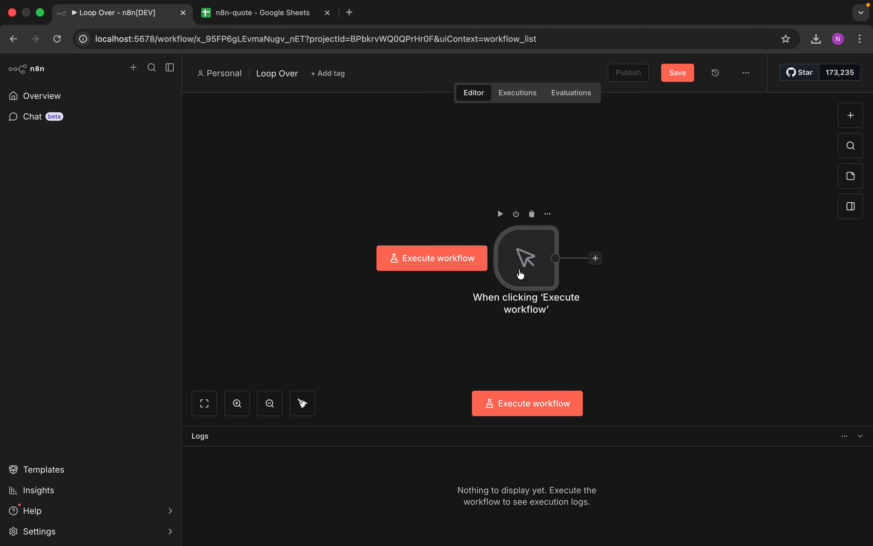
left_click_drag(520, 275, 373, 255)
- Add a Google Sheets node with the Get row(s) in sheet action after the manual trigger
left_click(449, 238)
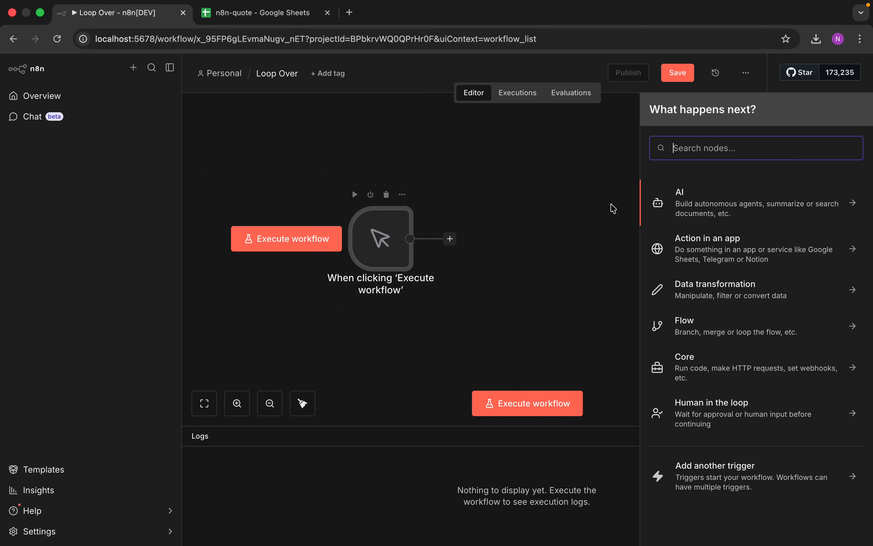
type("google shee")
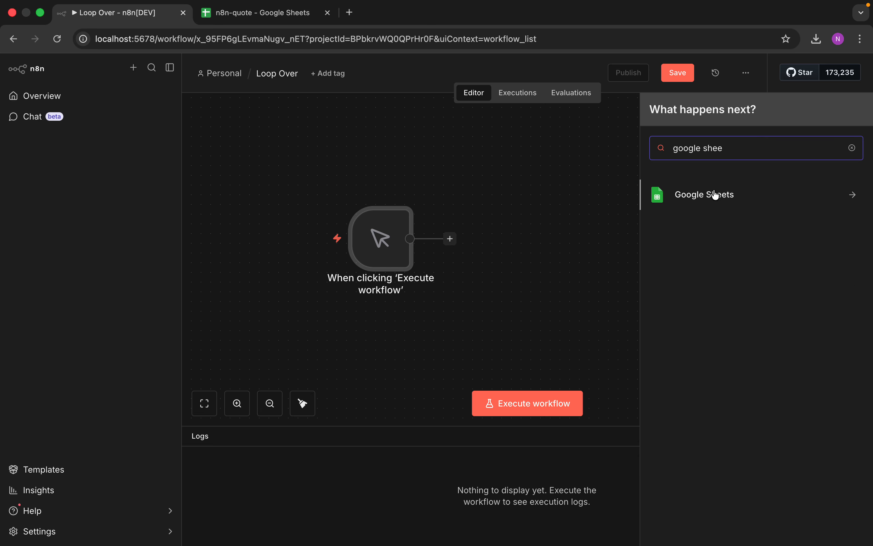
left_click(715, 195)
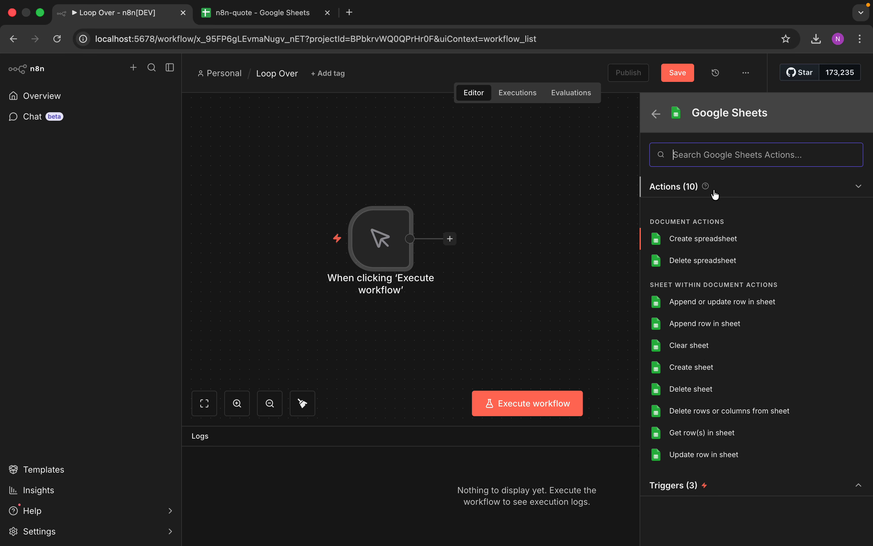
left_click(715, 436)
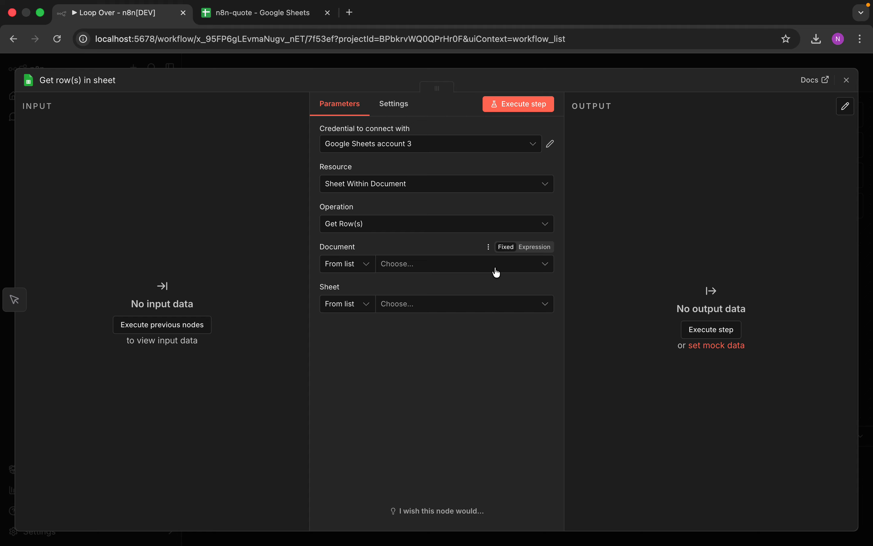
- Set the Google Sheets node to read Sheet1 of the n8n-quote document and execute it as a test
left_click(431, 267)
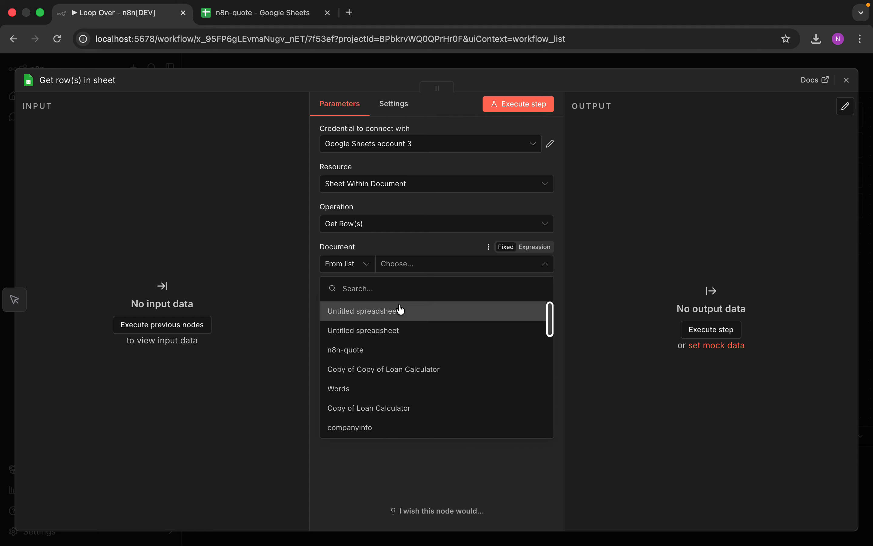
left_click(389, 347)
left_click(410, 308)
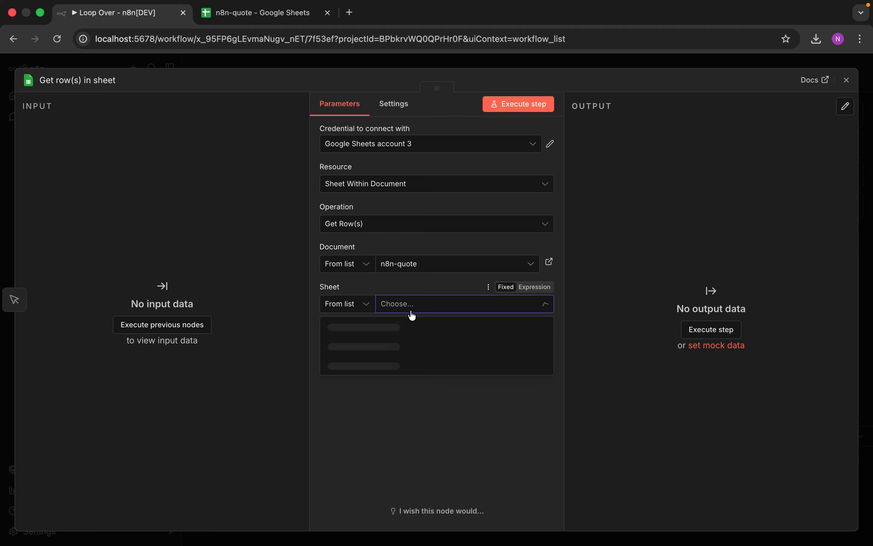
left_click(379, 330)
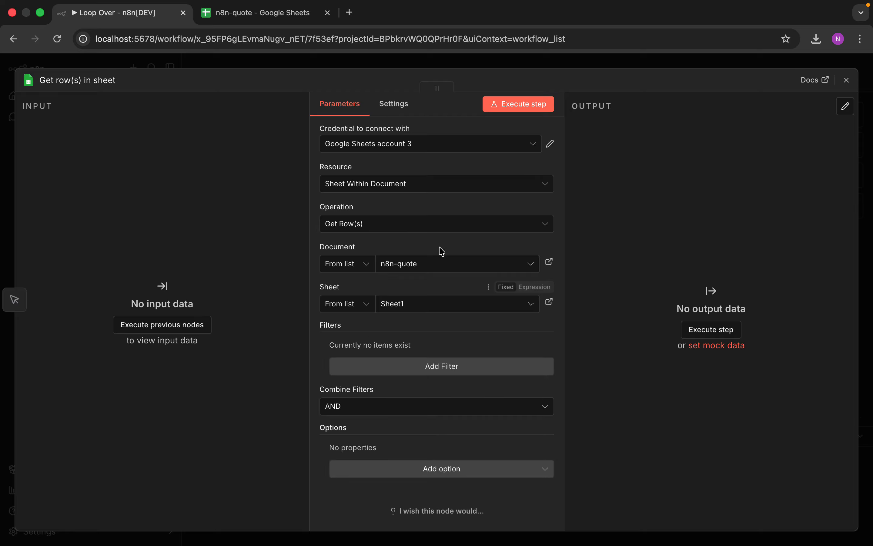
left_click(519, 105)
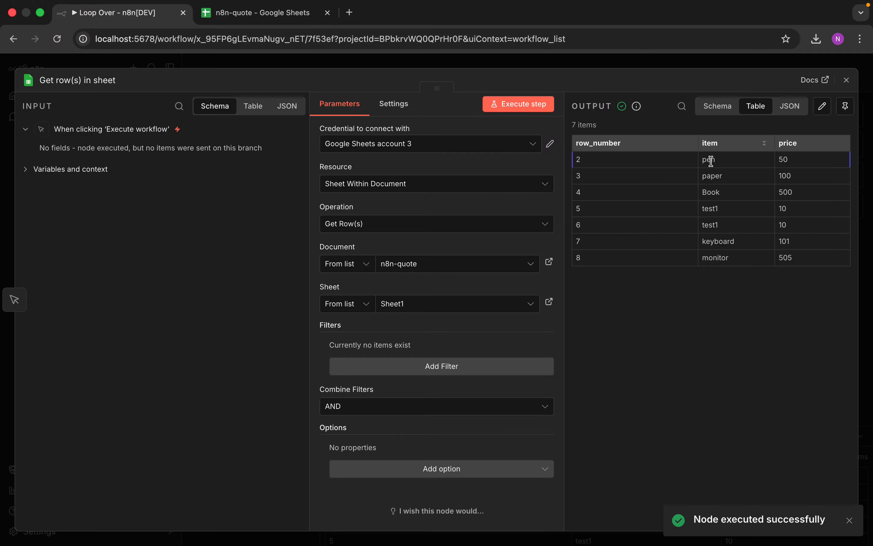
left_click(846, 80)
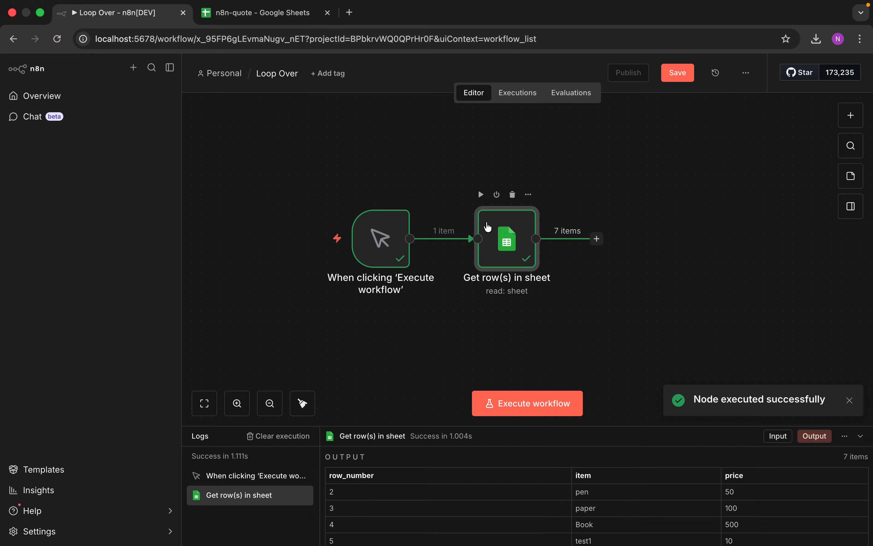
- Shift the two existing nodes to make room and add a Loop Over Items node after the Google Sheets node
left_click_drag(376, 236, 309, 217)
left_click_drag(502, 232, 444, 213)
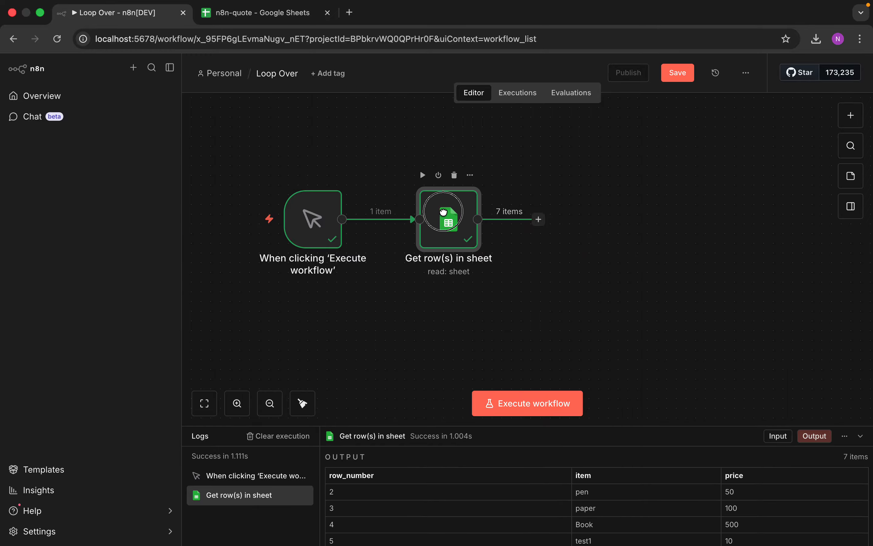
left_click(851, 116)
type("k")
key("BackSpace")
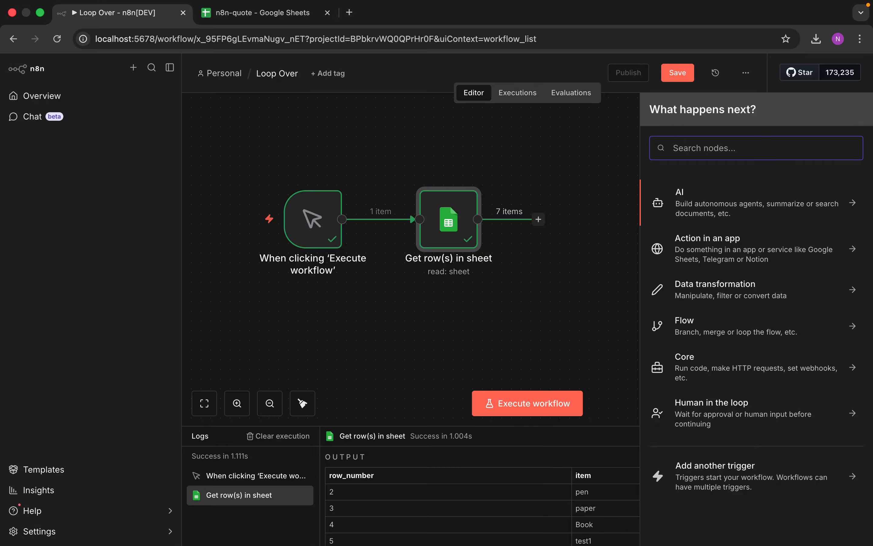
type("loop")
left_click(804, 202)
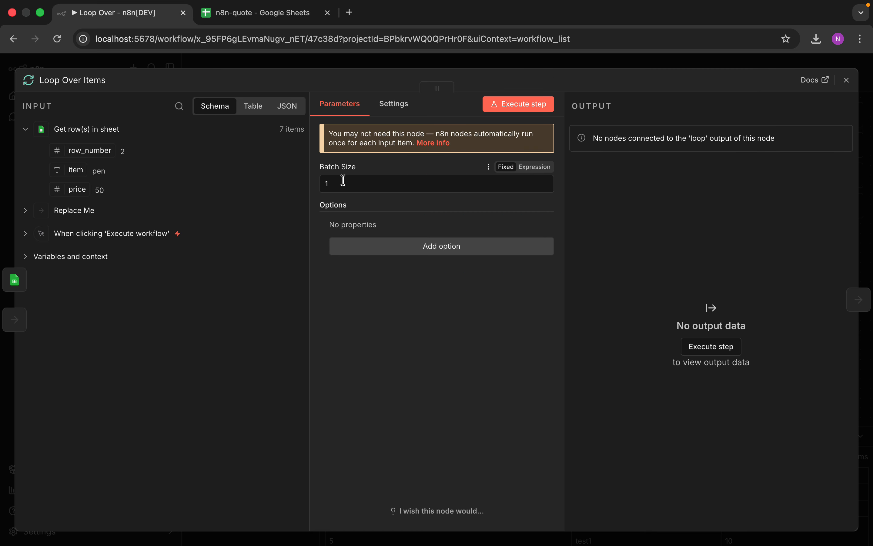
left_click(847, 81)
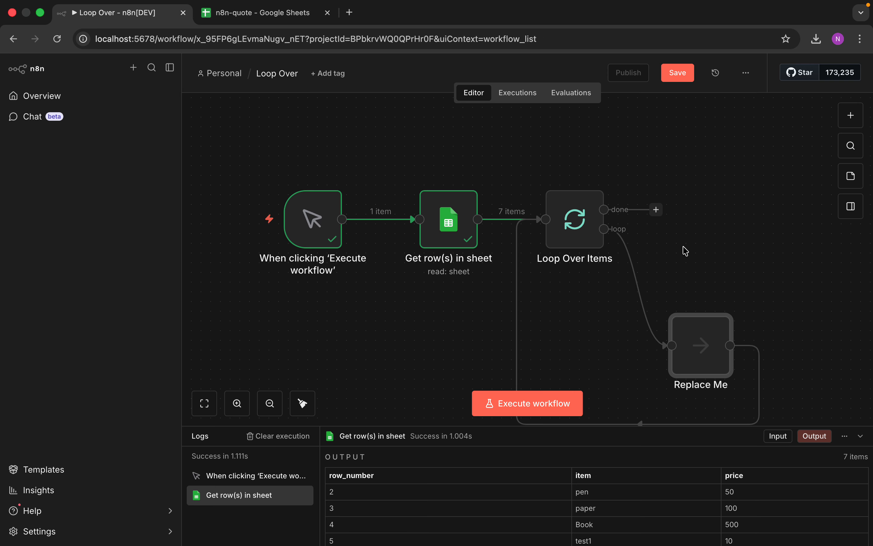
- Delete the Replace Me placeholder node and the connection looping back into Loop Over Items
left_click(707, 301)
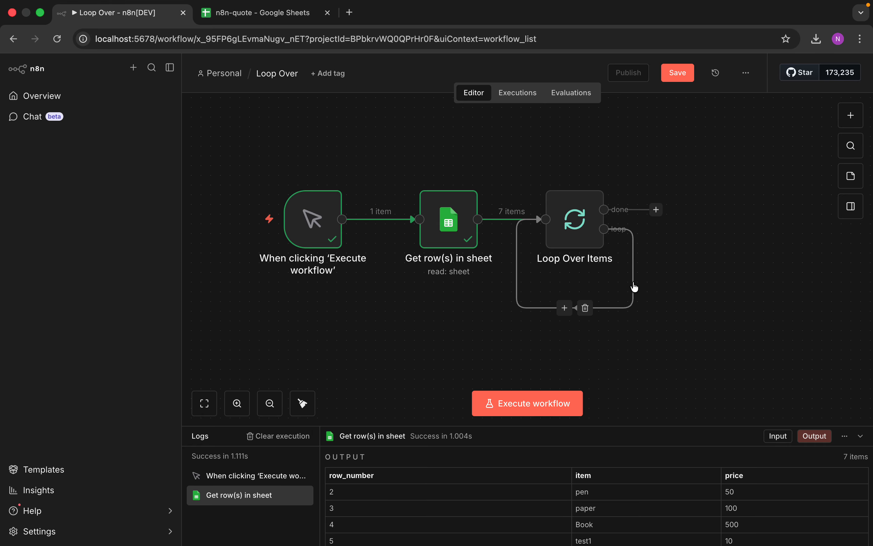
left_click(585, 308)
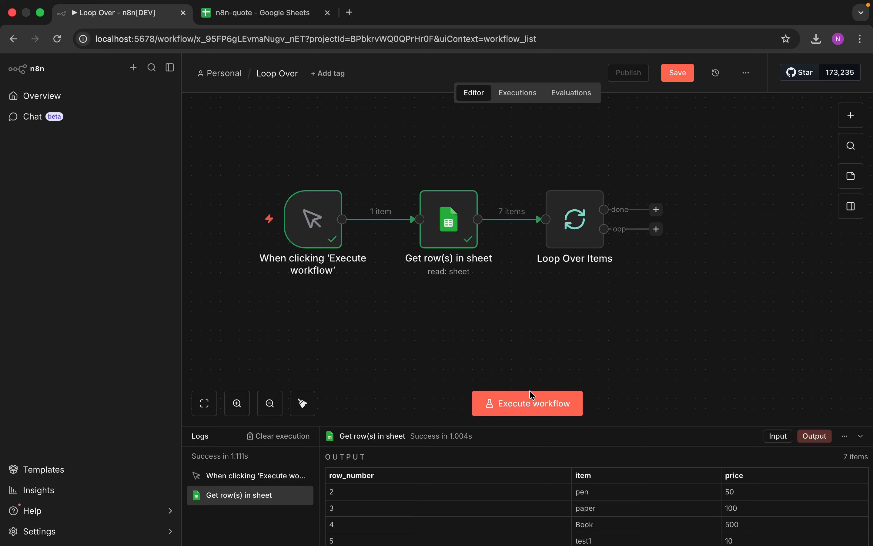
- Execute the workflow and inspect the loop branch output of the Loop Over Items node
left_click(531, 397)
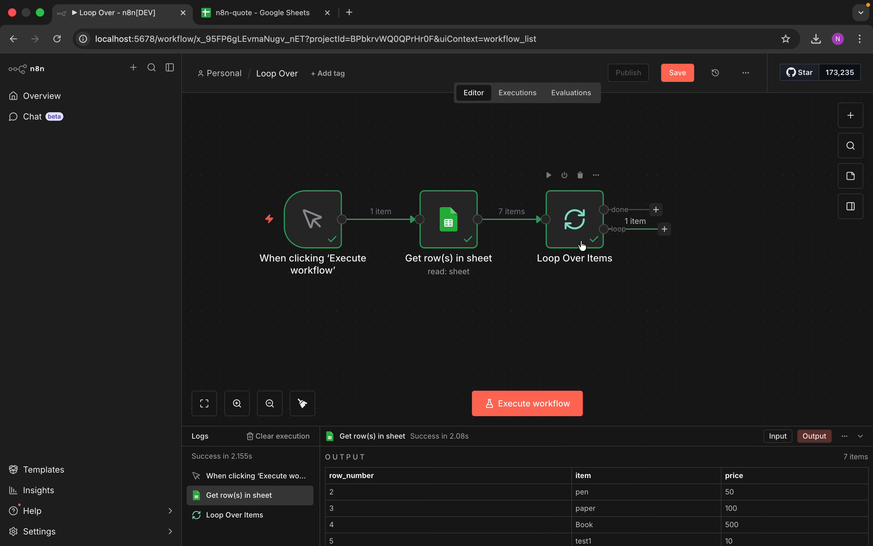
left_click(580, 226)
double_click(581, 226)
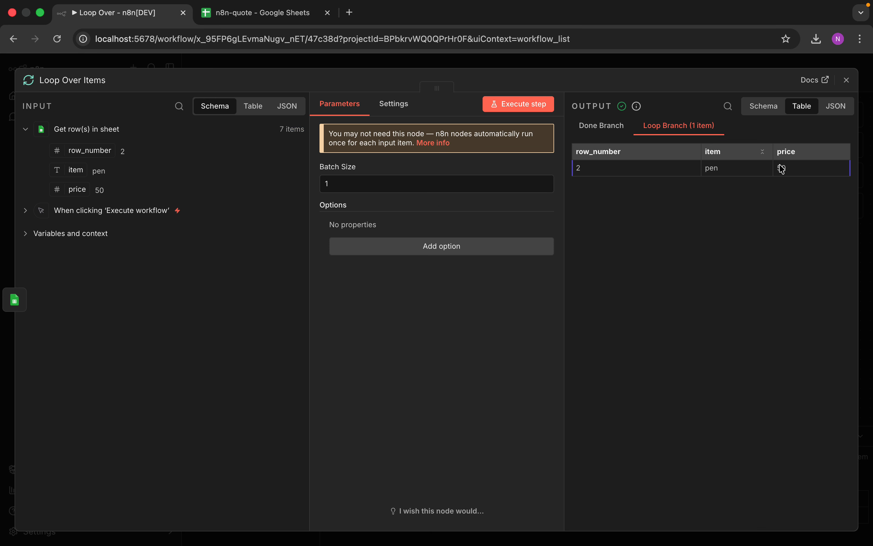
left_click(846, 79)
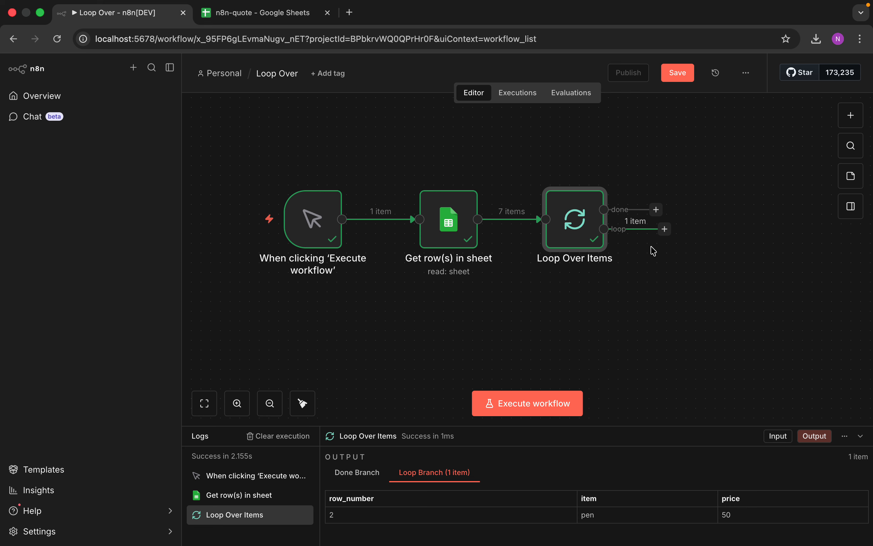
- Add an If node after Loop Over Items and check which input fields it receives
left_click(851, 115)
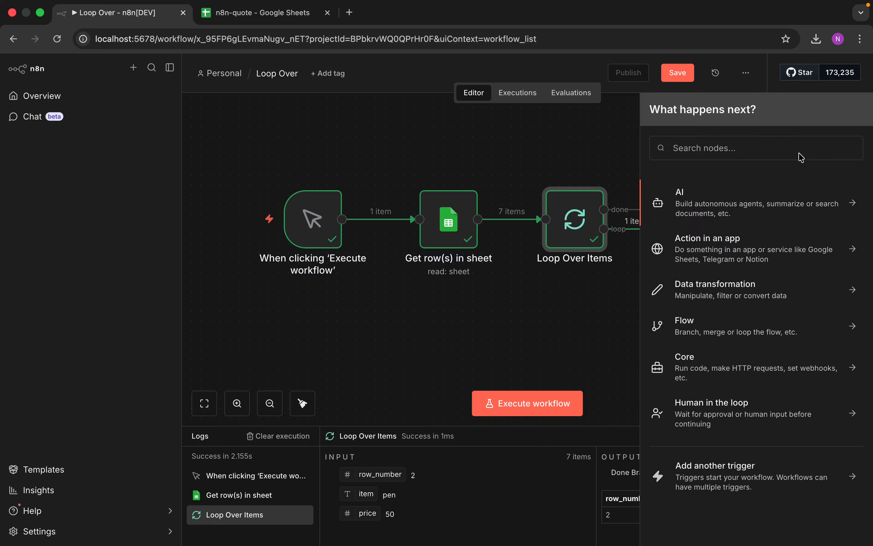
type("if")
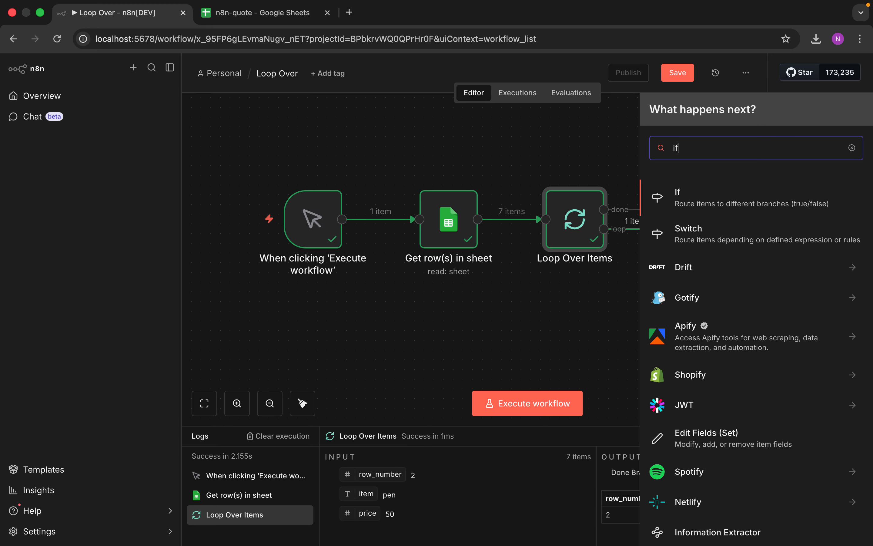
left_click(734, 208)
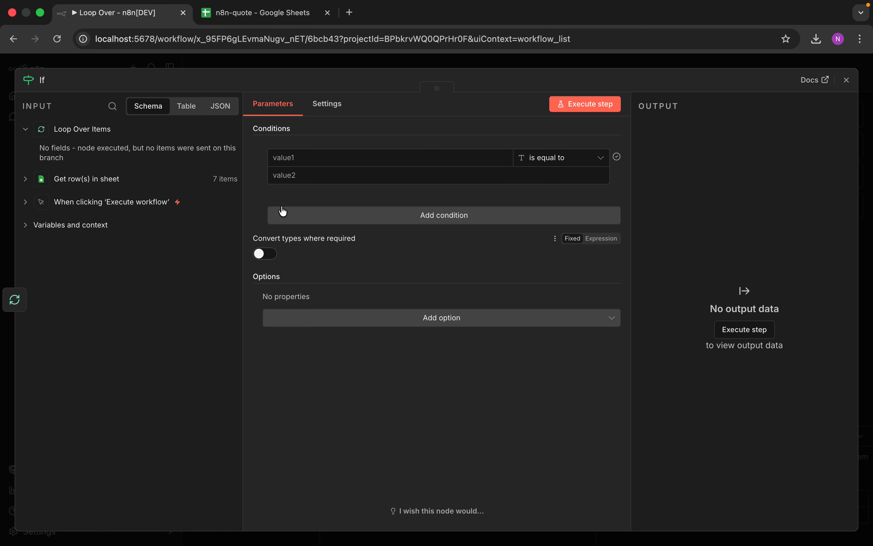
left_click(111, 212)
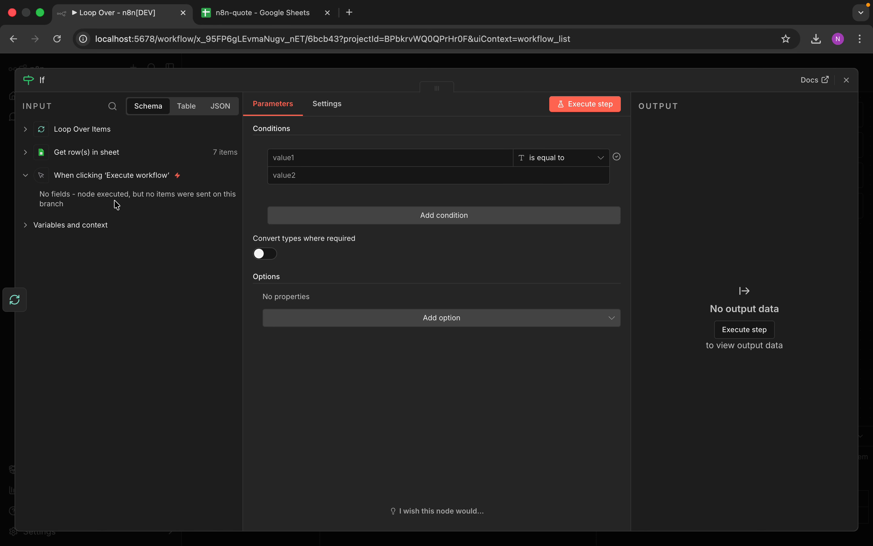
left_click(112, 134)
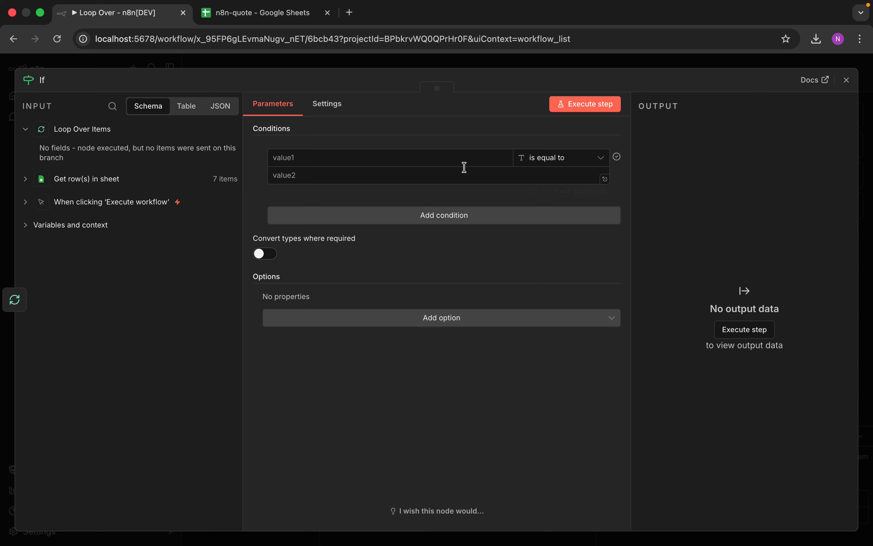
- Reposition the If node and rewire its input from the done output to the loop output of Loop Over Items
left_click(846, 80)
left_click_drag(718, 174, 703, 271)
left_click(668, 209)
- Set the If node's condition to check that the price field, as a number, is greater than 100
double_click(703, 271)
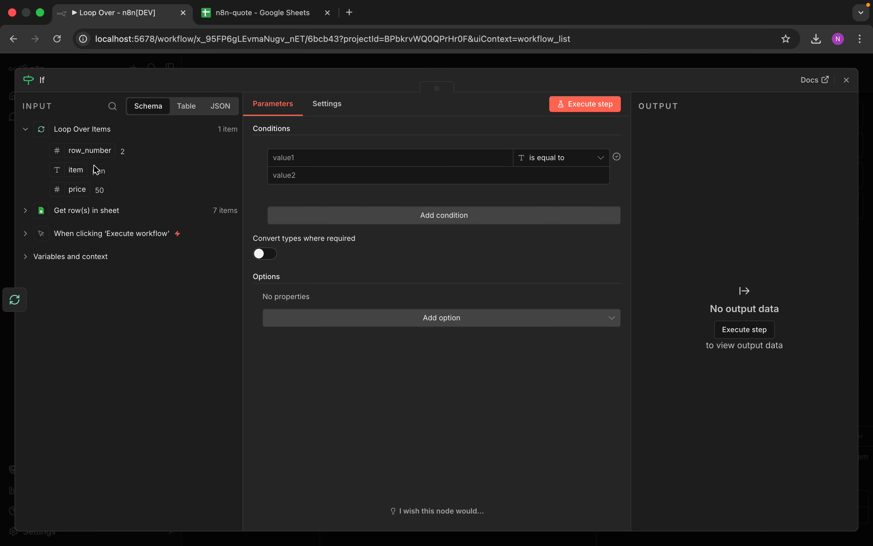
left_click_drag(82, 189, 339, 149)
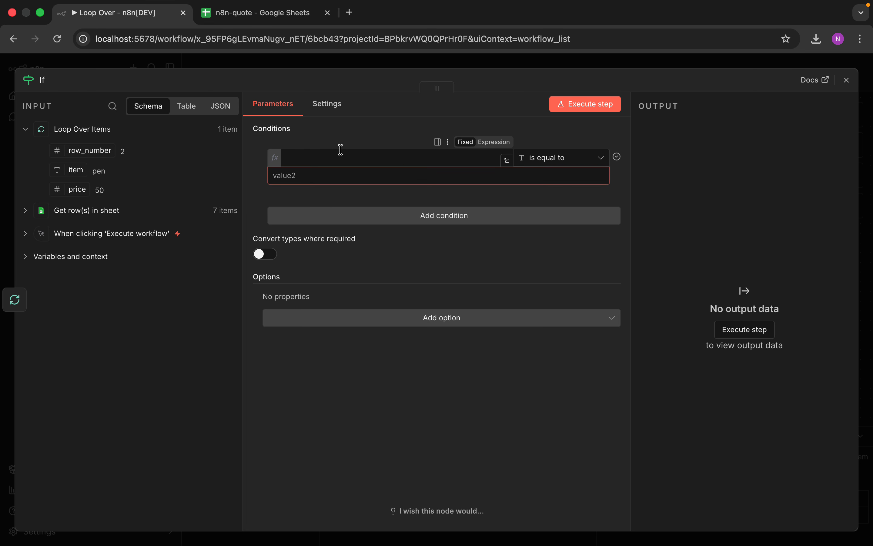
left_click(561, 157)
mouse_move(570, 241)
mouse_move(563, 209)
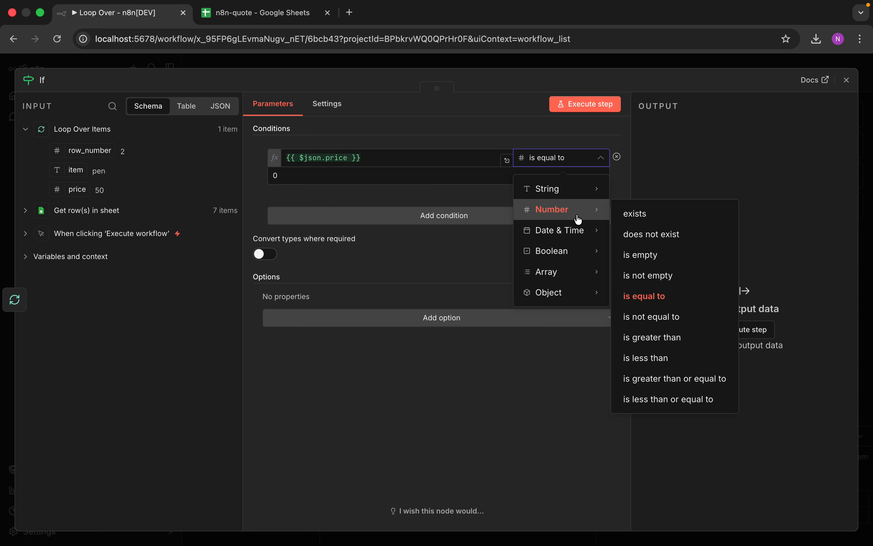
left_click(671, 342)
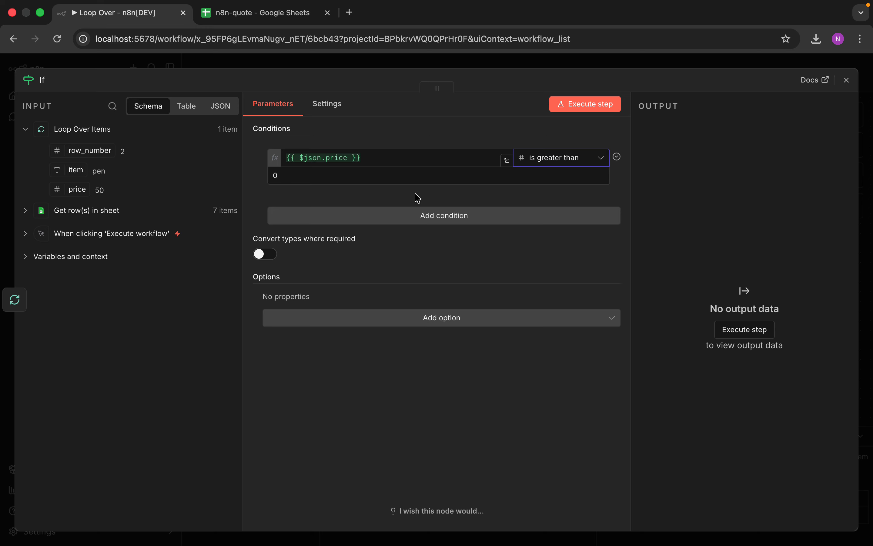
left_click(412, 175)
key("BackSpace")
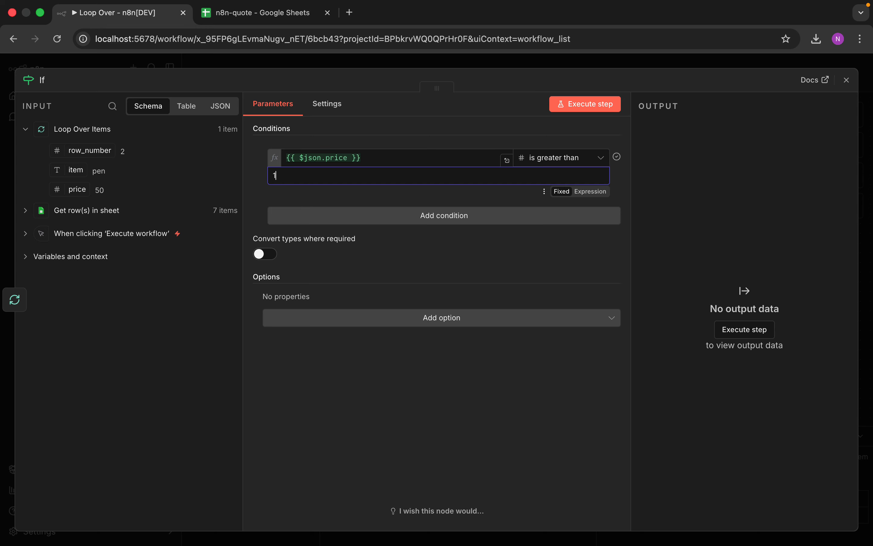
left_click(860, 90)
- Execute the workflow, inspect the If node's branch output, and align the If node with the other nodes
left_click_drag(710, 265, 711, 246)
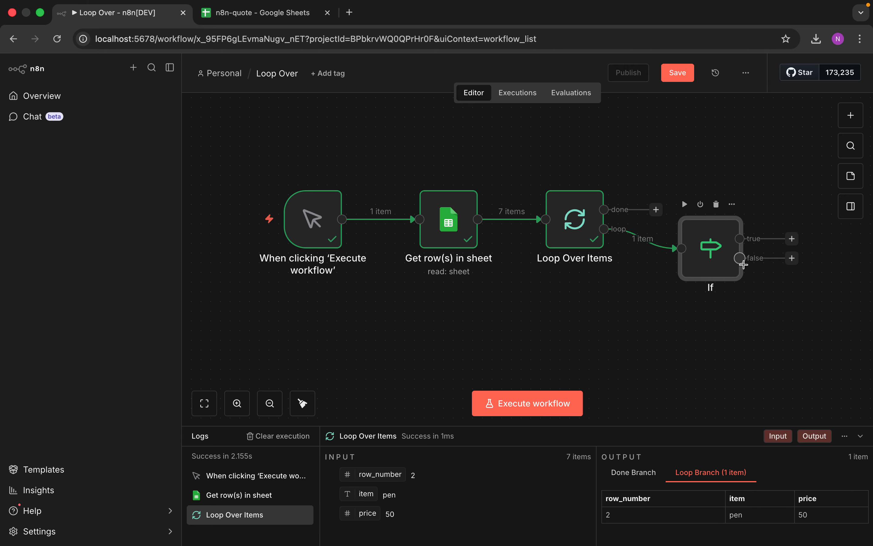
left_click(529, 401)
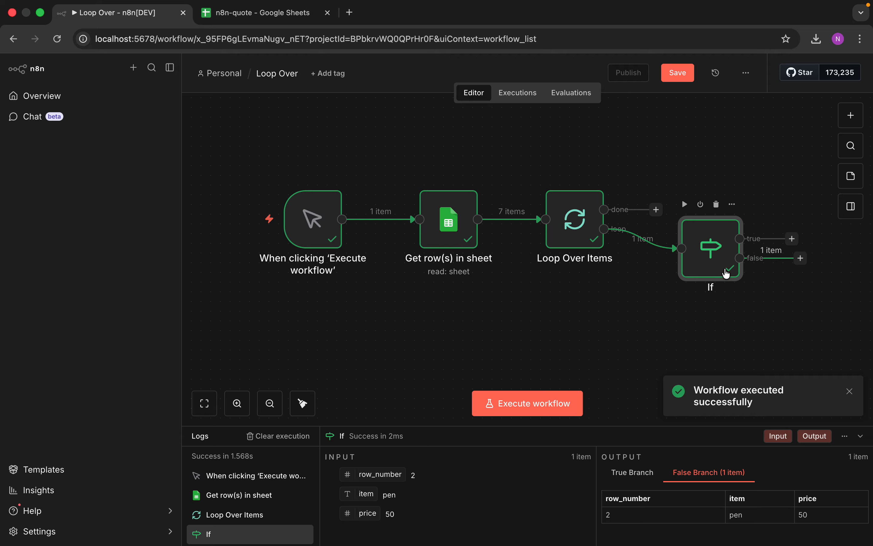
double_click(715, 261)
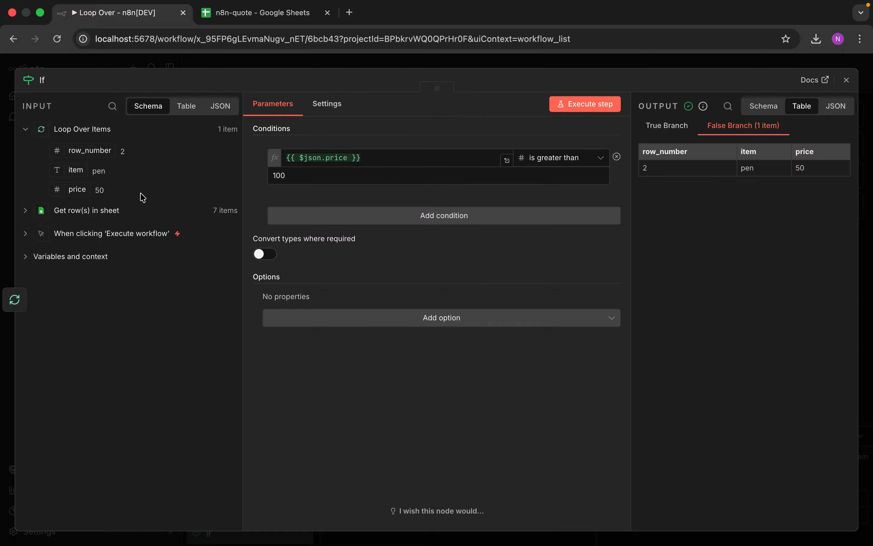
left_click(846, 80)
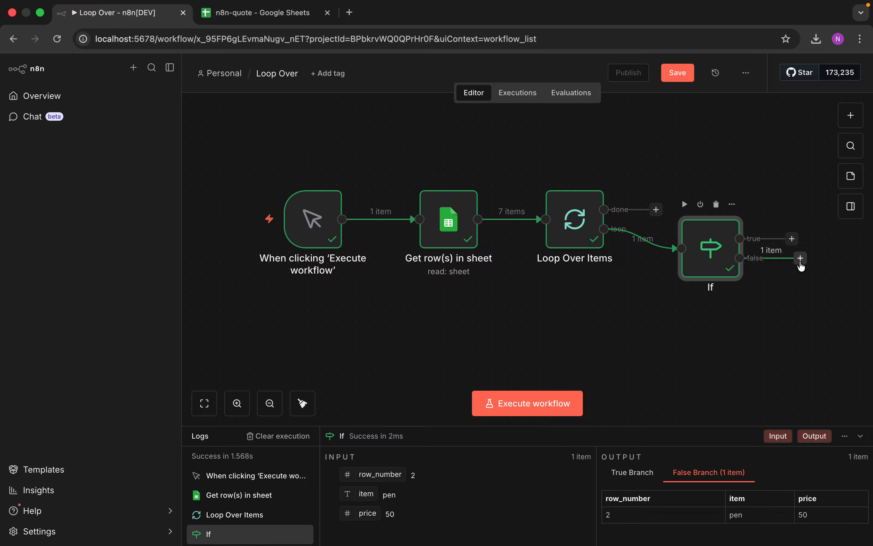
left_click_drag(712, 243, 709, 212)
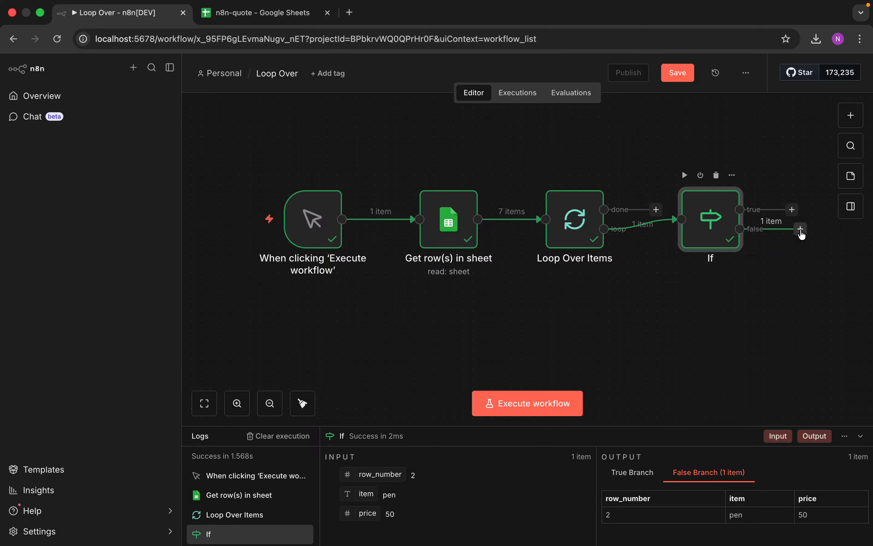
- Add an Edit Fields (Set) node to the false output of the If node
left_click_drag(801, 235, 777, 292)
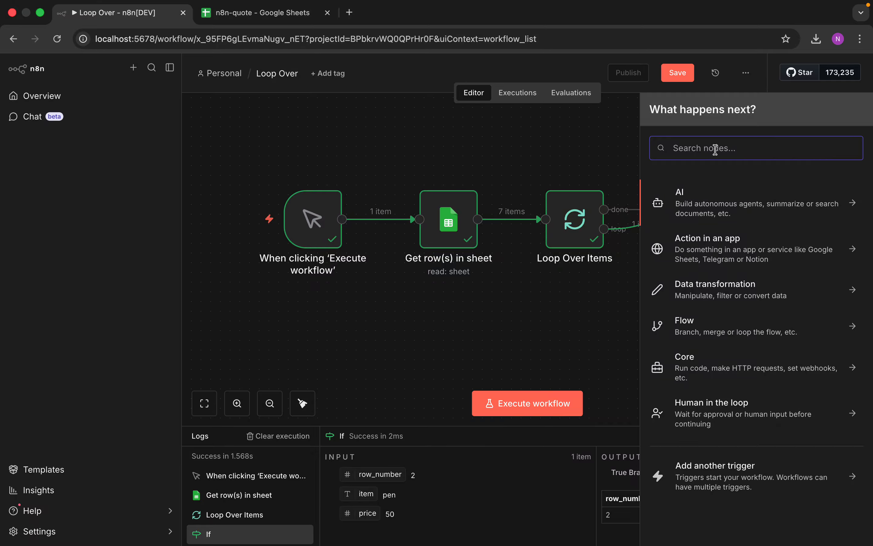
type("edit")
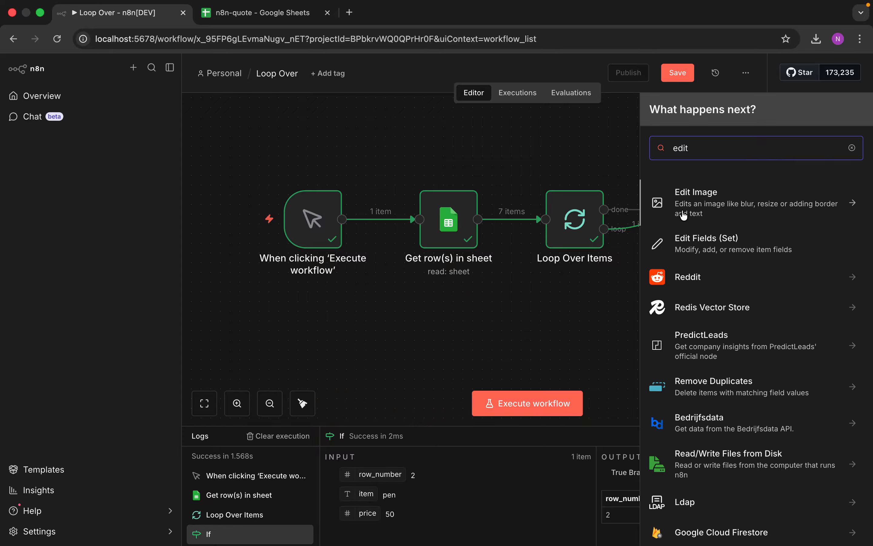
left_click(692, 239)
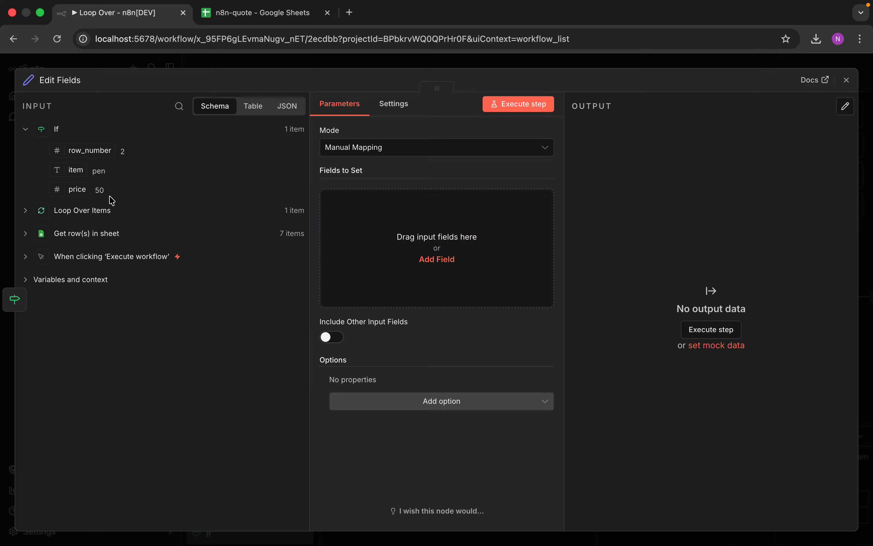
- Map the price field in Edit Fields with the expression {{ $json.price*.20 }}, execute the node, and return to the canvas
left_click_drag(75, 189, 389, 204)
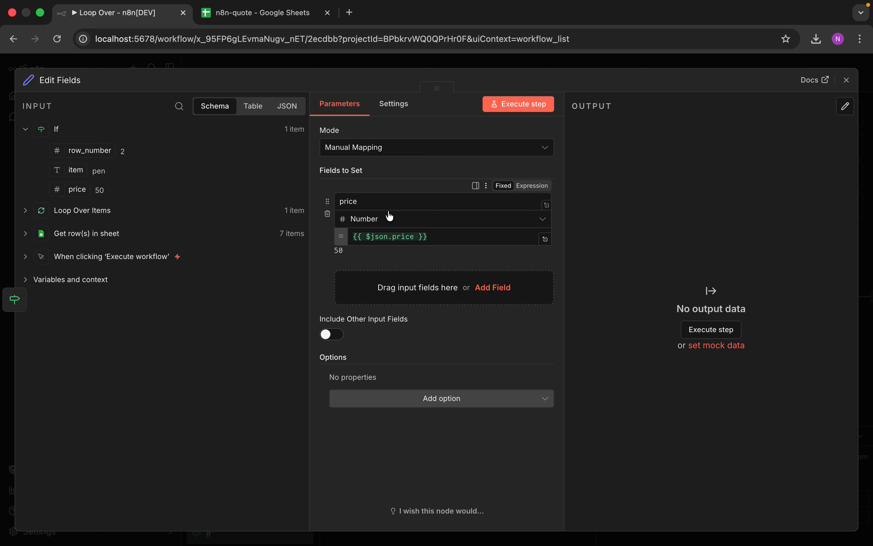
left_click(416, 235)
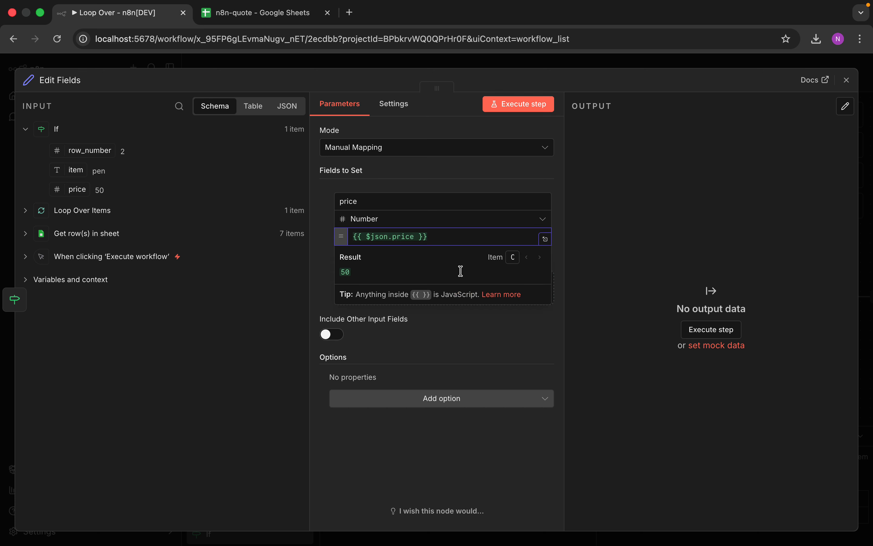
type("*")
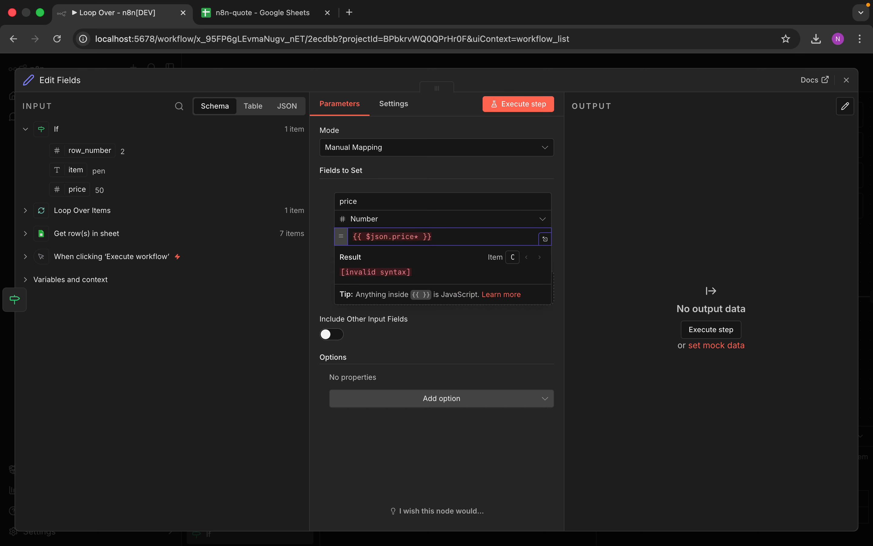
type(".2")
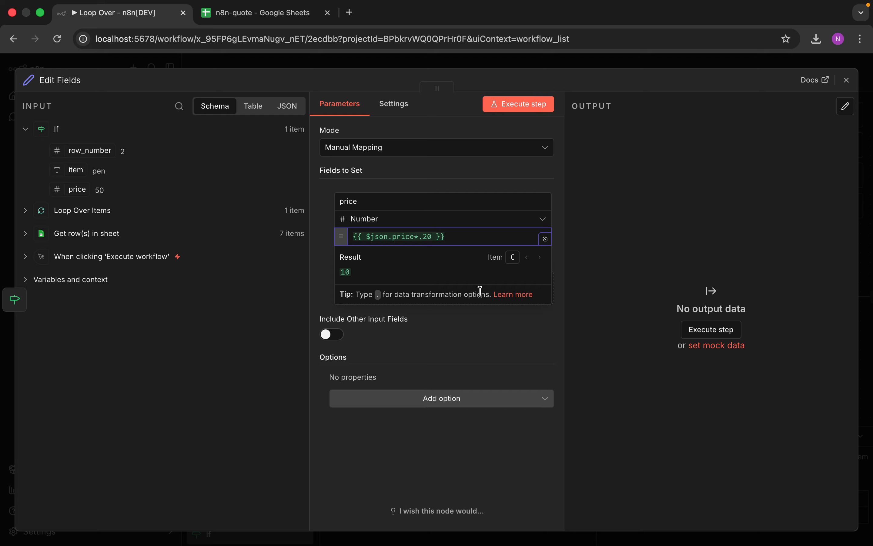
left_click(465, 347)
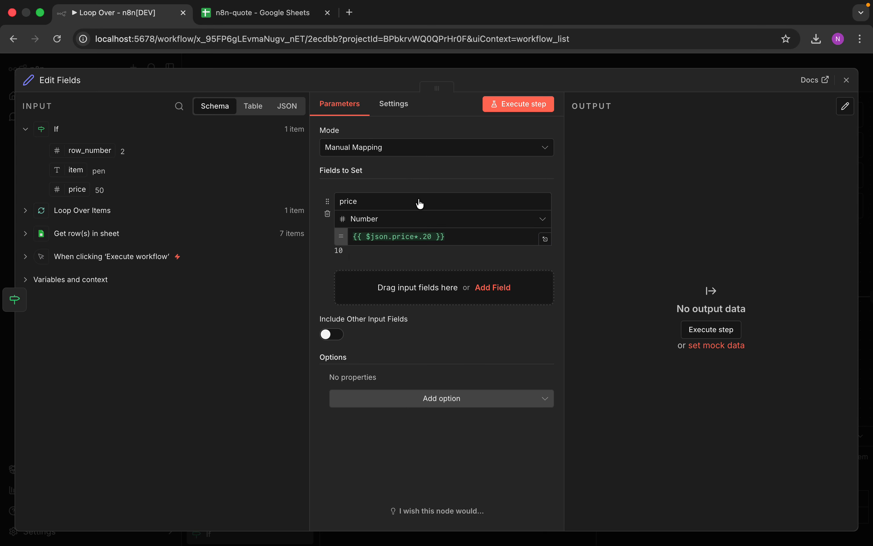
left_click(513, 108)
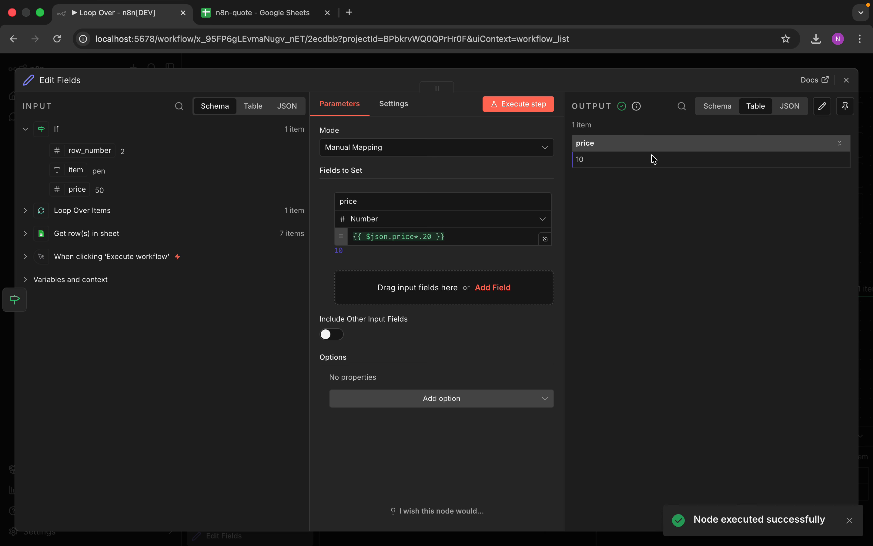
left_click(846, 80)
- Place Edit Fields below the If node and connect its output back to the input of Loop Over Items
left_click_drag(737, 308, 646, 350)
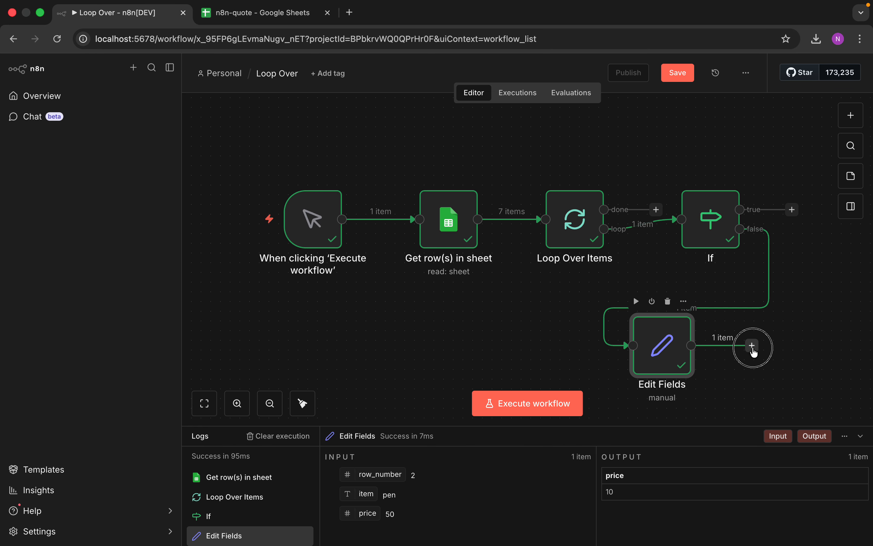
left_click_drag(754, 351, 529, 237)
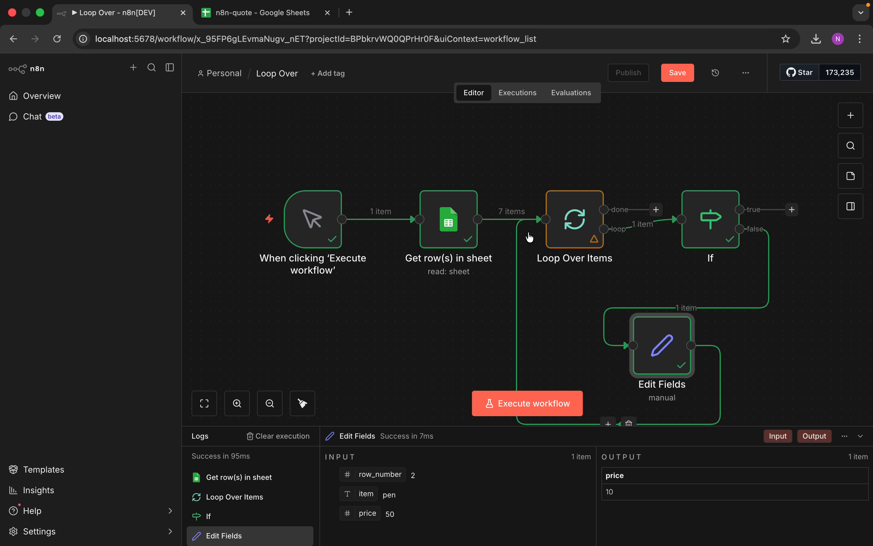
left_click_drag(671, 343, 721, 370)
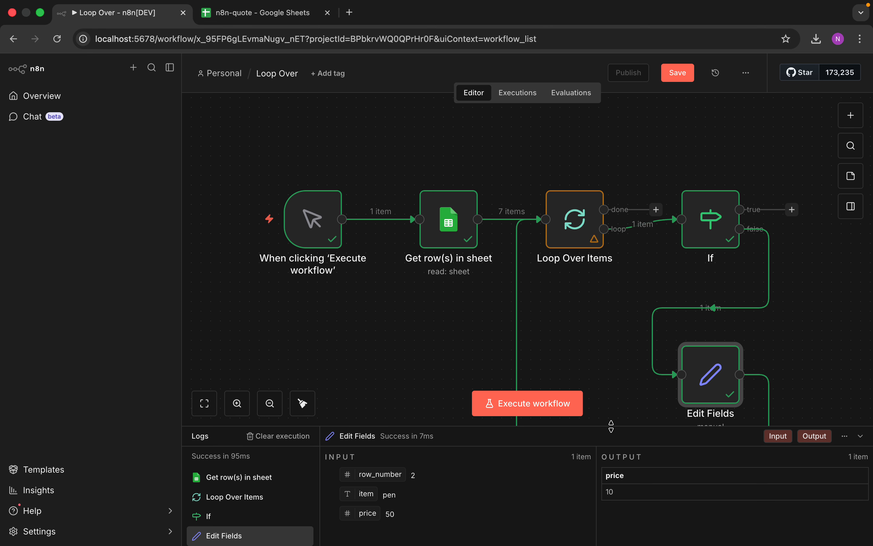
- Collapse the logs and rearrange the Loop Over Items, Get row(s) in sheet, If and Edit Fields nodes higher on the canvas
left_click(611, 427)
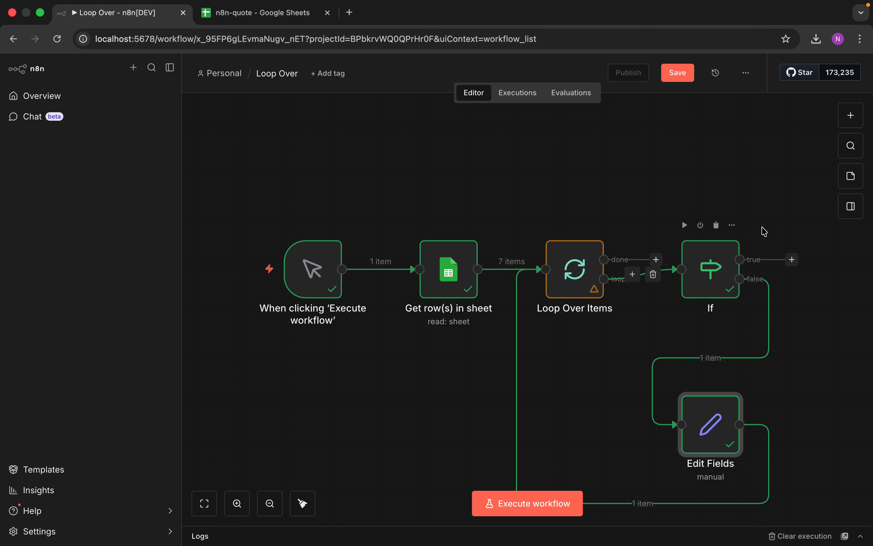
left_click(835, 250)
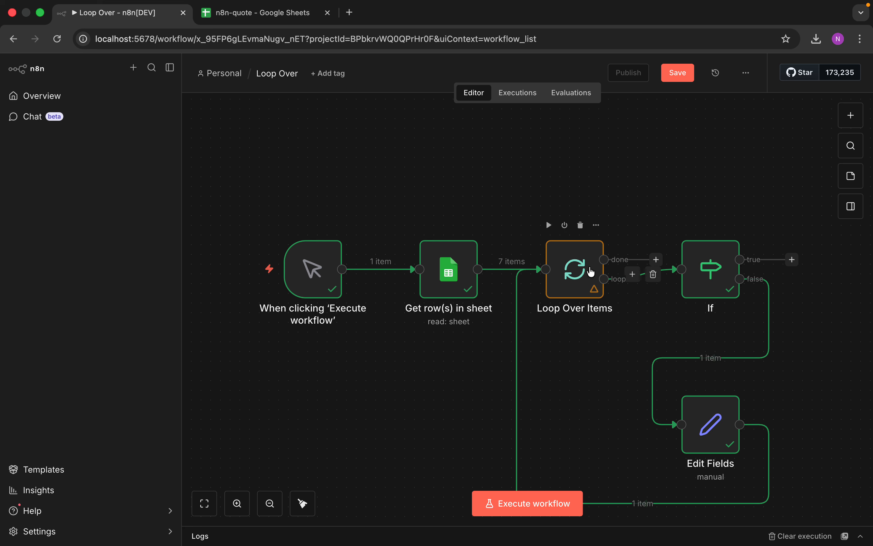
left_click_drag(590, 272, 572, 184)
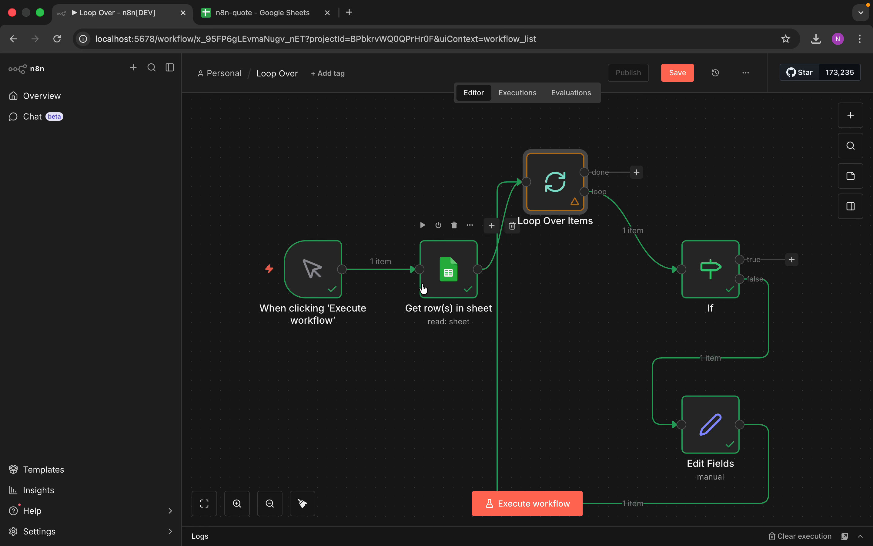
left_click_drag(423, 288, 385, 211)
left_click_drag(722, 268, 704, 210)
left_click_drag(702, 440, 664, 372)
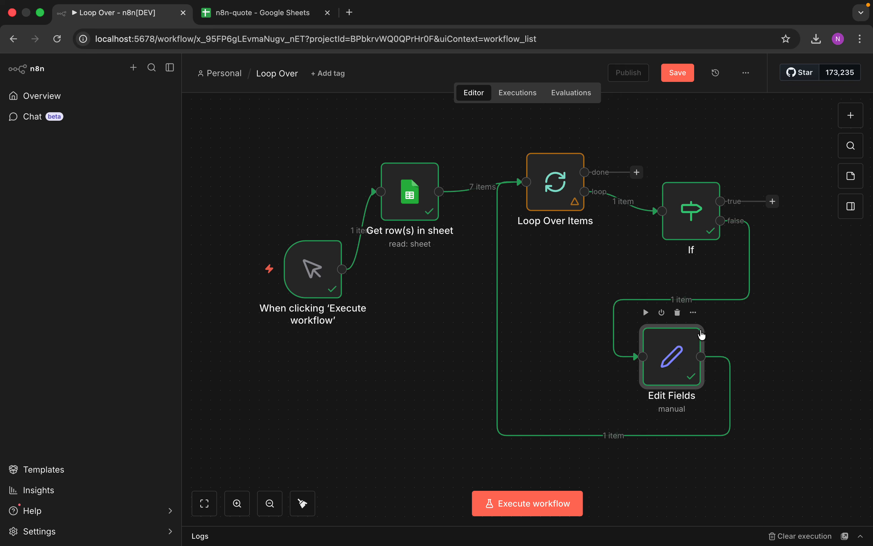
- Add a second Edit Fields (Set) node to the true output of the If node
left_click(773, 201)
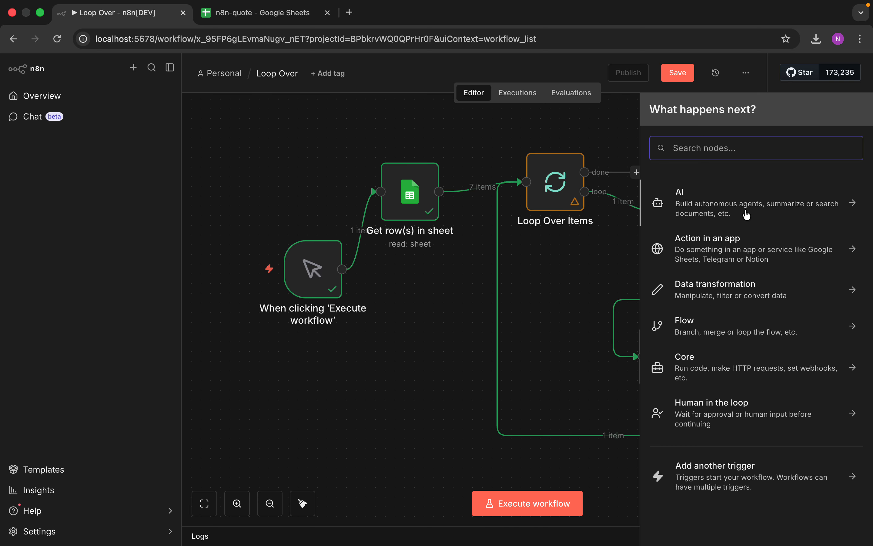
type("edit")
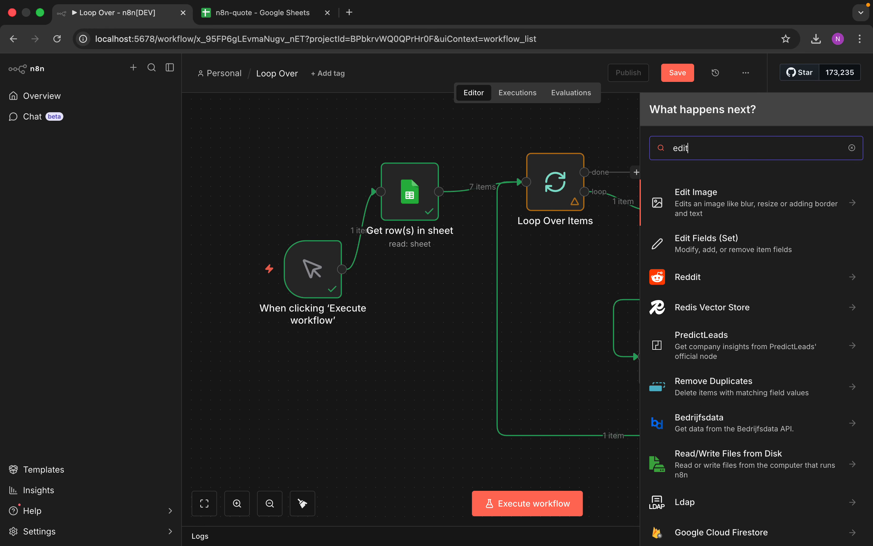
left_click(718, 242)
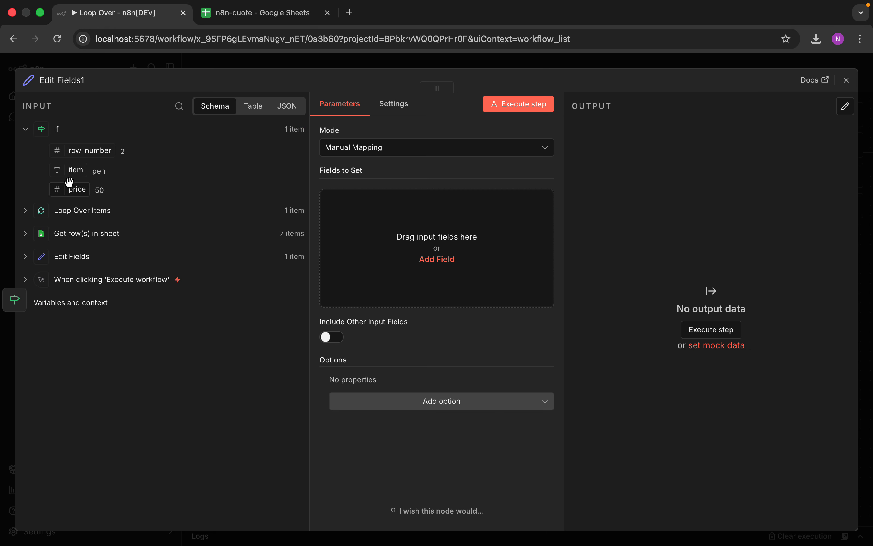
- Map the price field in the true-branch Edit Fields node with {{ $json.price * .1}}, execute the node, and return to the canvas
left_click_drag(74, 189, 365, 203)
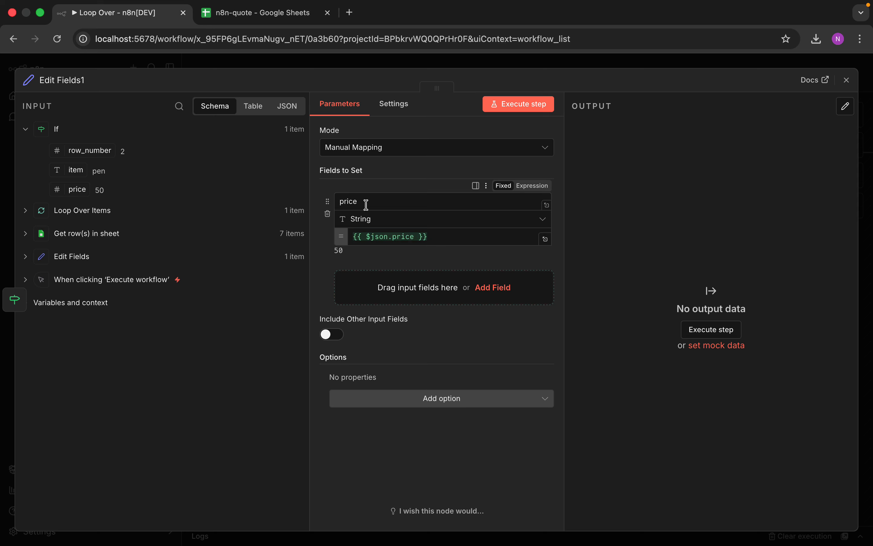
left_click(417, 237)
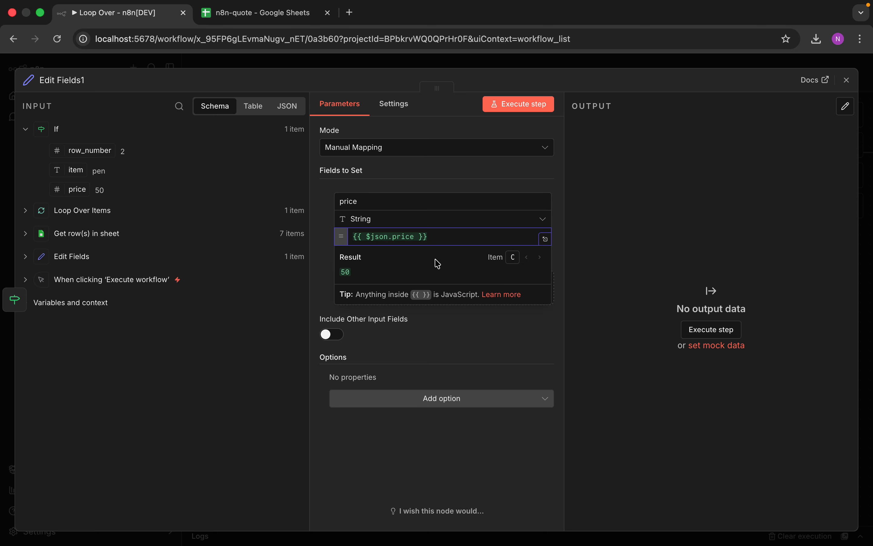
type("*")
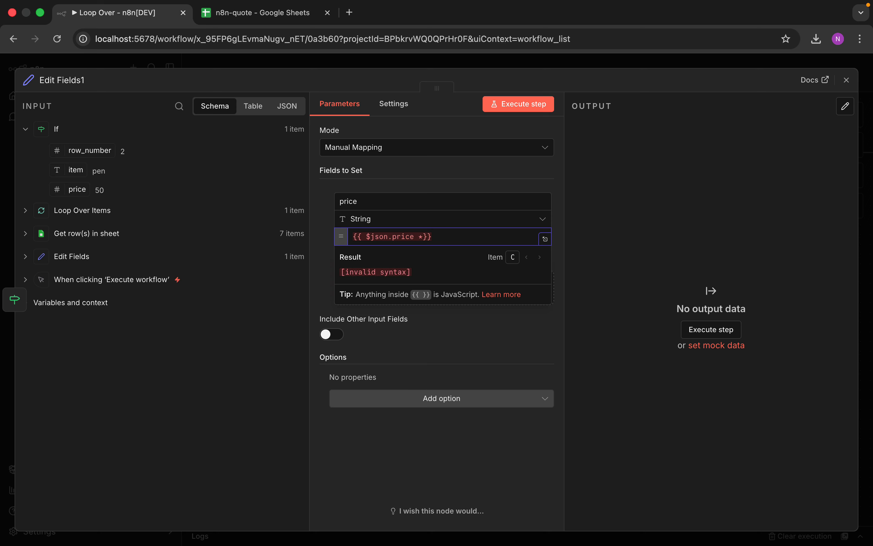
type(" .1")
left_click(522, 108)
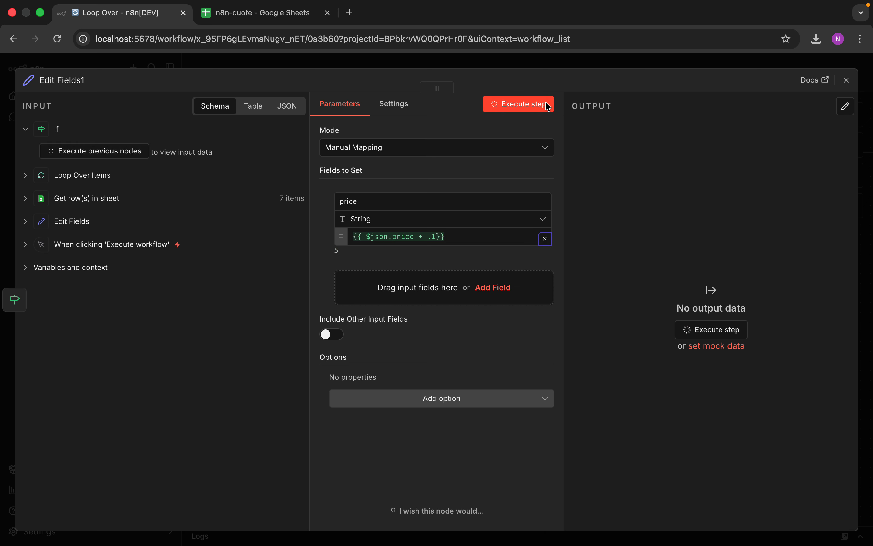
left_click(846, 81)
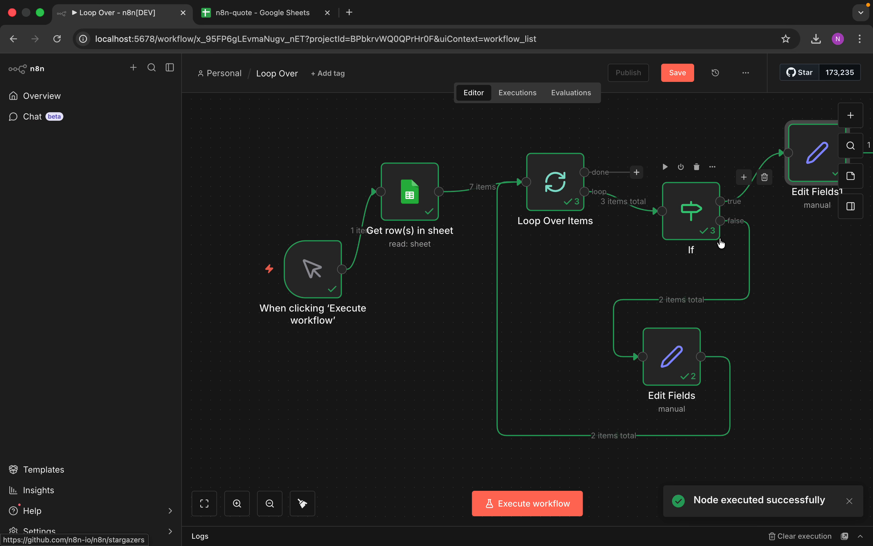
- Move the If node and Edit Fields1 closer together and connect Edit Fields1's output back to Loop Over Items
left_click(782, 233)
left_click_drag(781, 233, 762, 203)
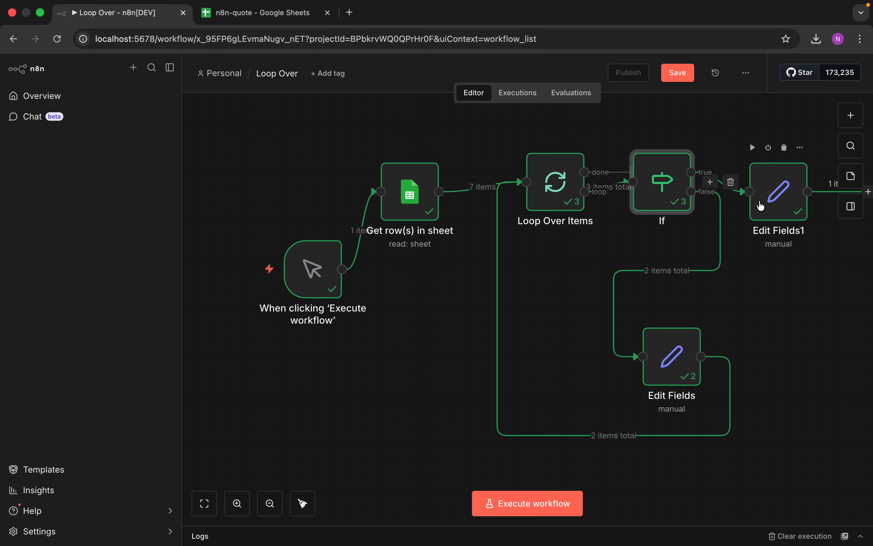
left_click_drag(776, 188, 746, 236)
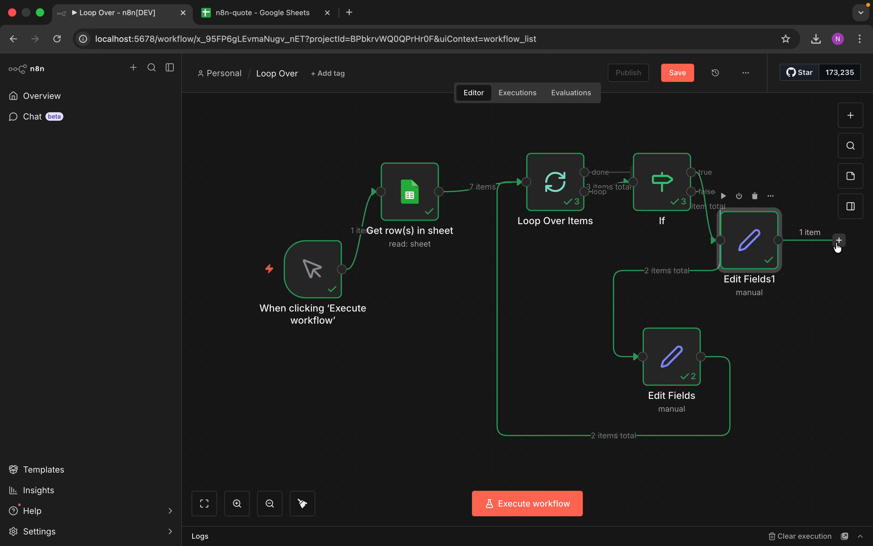
left_click_drag(839, 240, 521, 183)
- Spread out the trigger, Get row(s) in sheet, Loop Over Items and both Edit Fields nodes so the loop connections are readable
left_click_drag(325, 260, 257, 193)
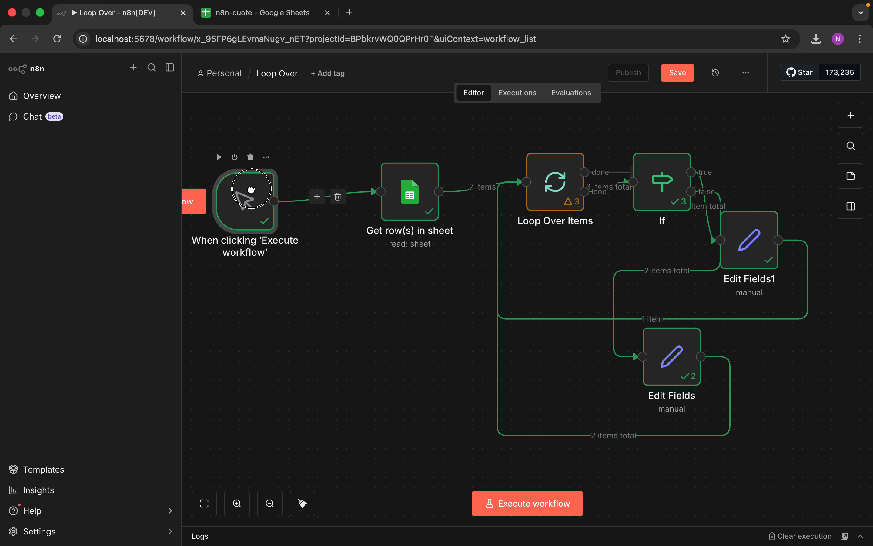
left_click_drag(415, 197, 376, 189)
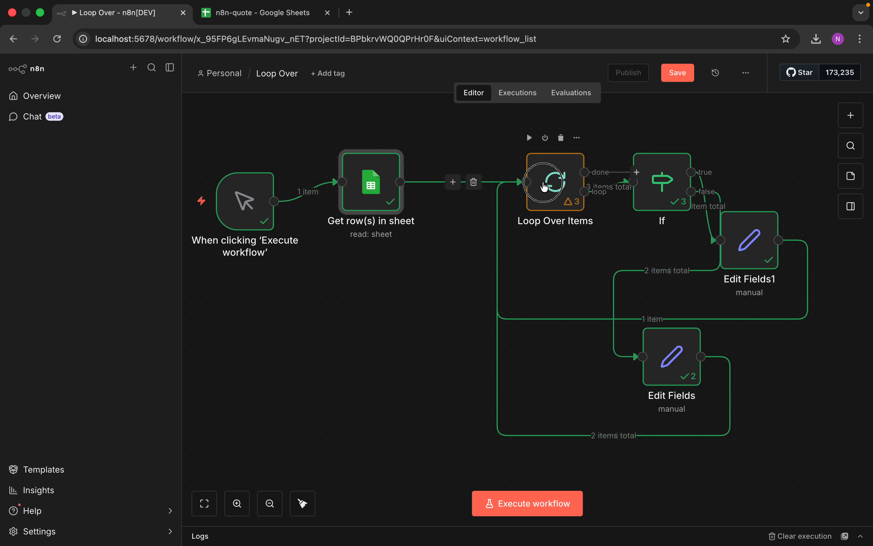
left_click_drag(555, 184, 507, 174)
left_click_drag(681, 363, 623, 411)
left_click_drag(752, 247, 772, 342)
left_click_drag(607, 397, 588, 322)
left_click_drag(754, 344, 712, 369)
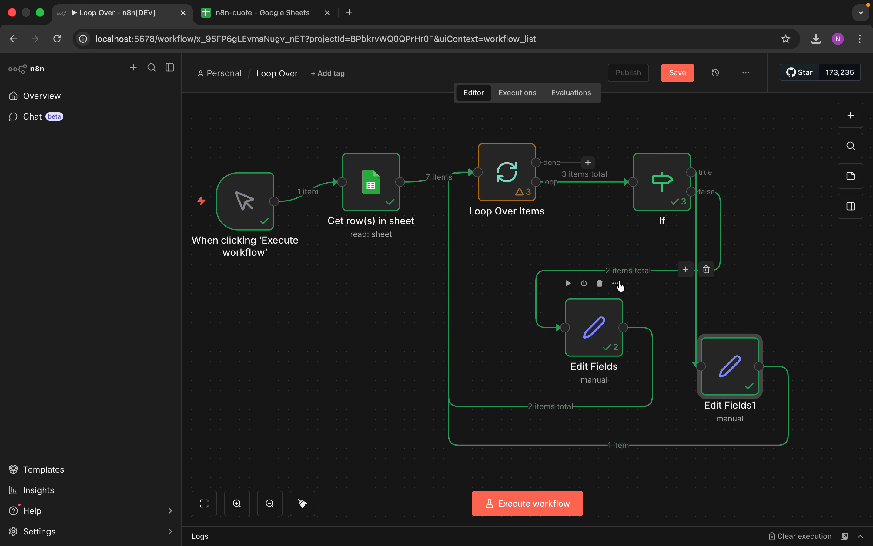
- Save and execute the workflow, and shift the If node slightly to separate its branch connections
left_click(678, 73)
left_click(532, 500)
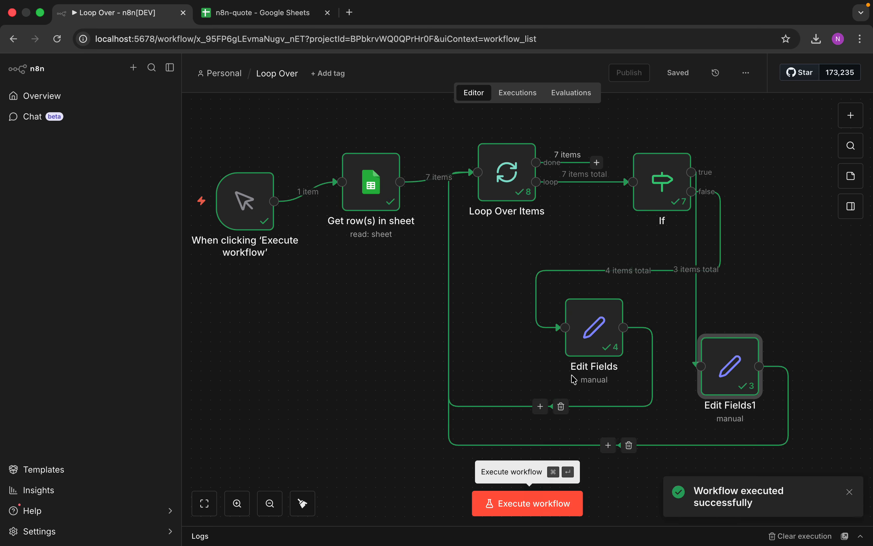
left_click_drag(657, 203, 676, 213)
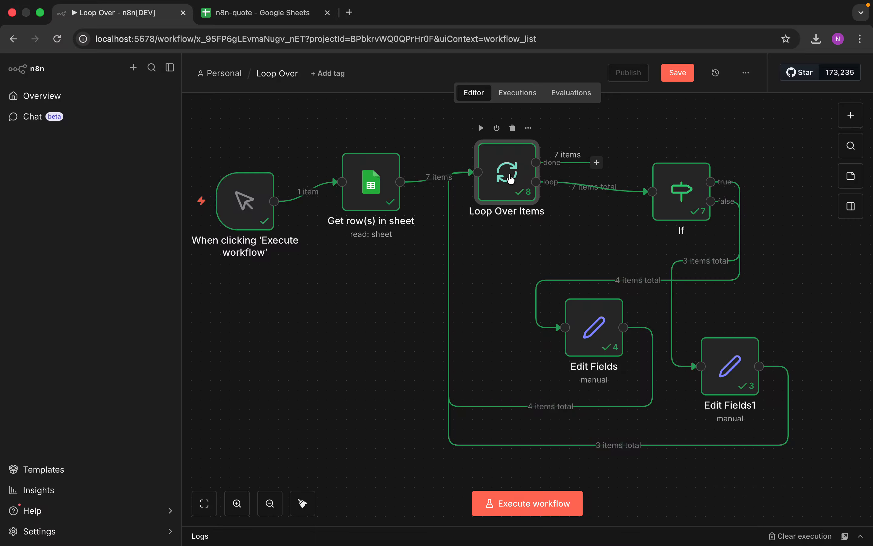
- Inspect the Done Branch output of the Loop Over Items node
double_click(531, 176)
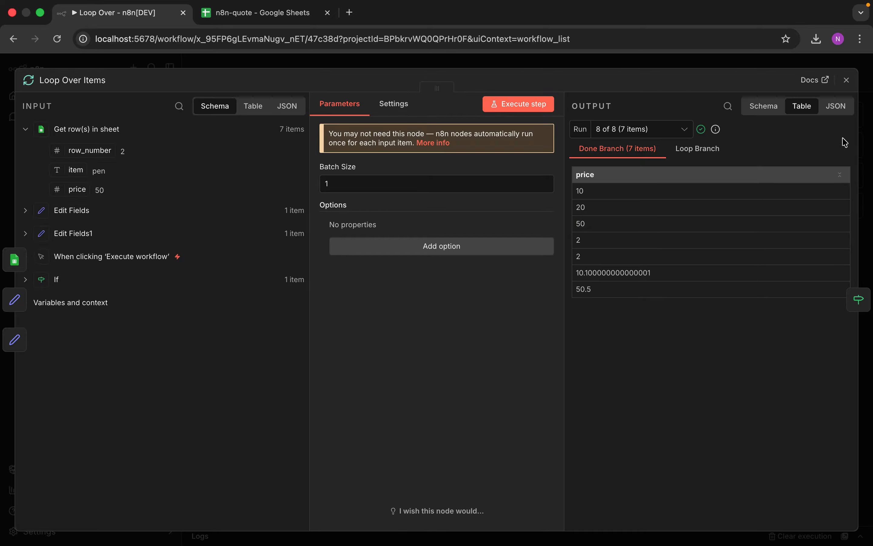
left_click(846, 80)
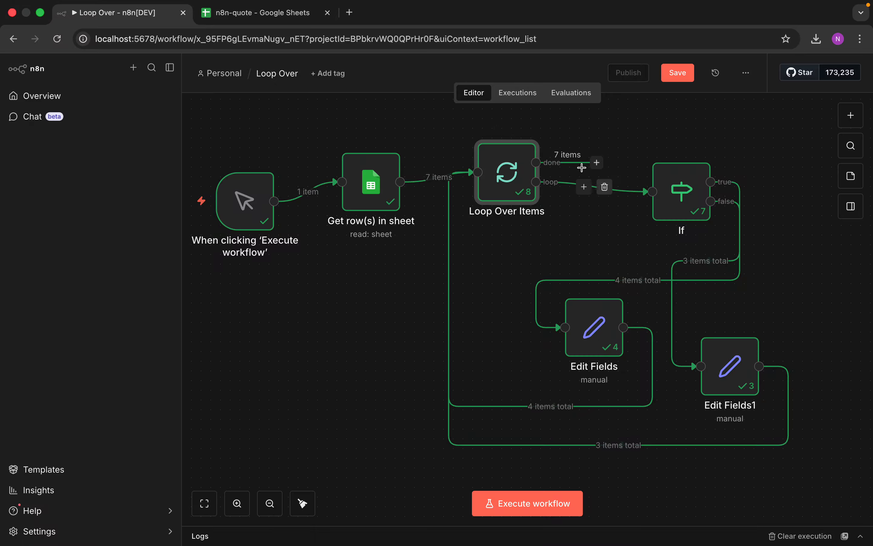
double_click(507, 173)
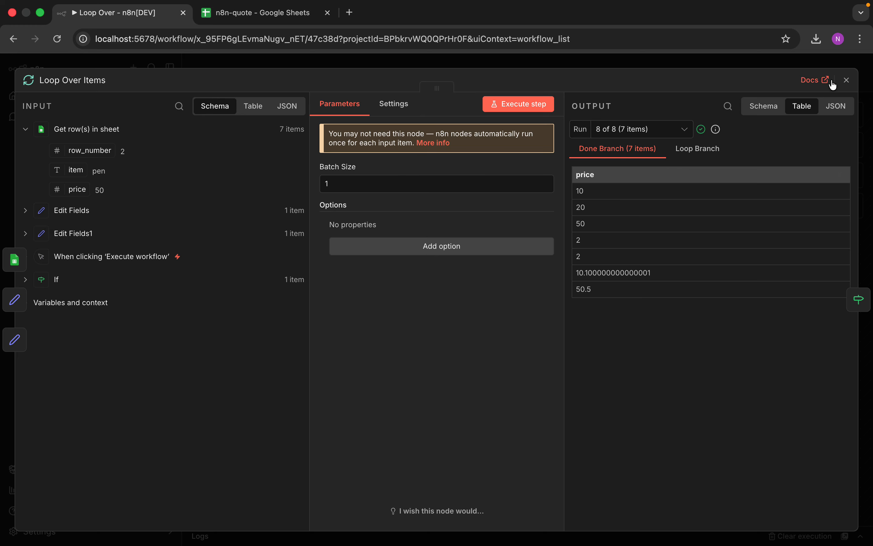
left_click(846, 79)
- Add the item field from the If node's input data to the fields set in the Edit Fields node
double_click(608, 320)
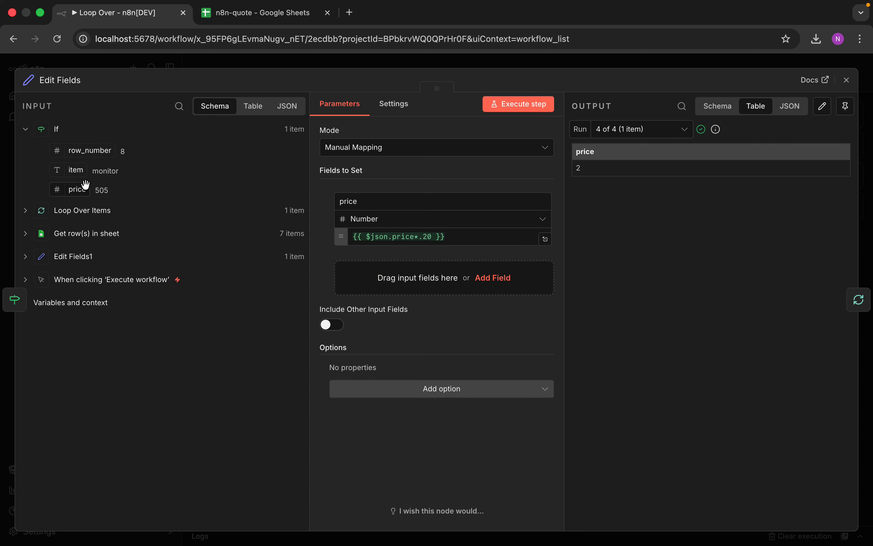
left_click_drag(80, 173, 379, 274)
left_click(846, 80)
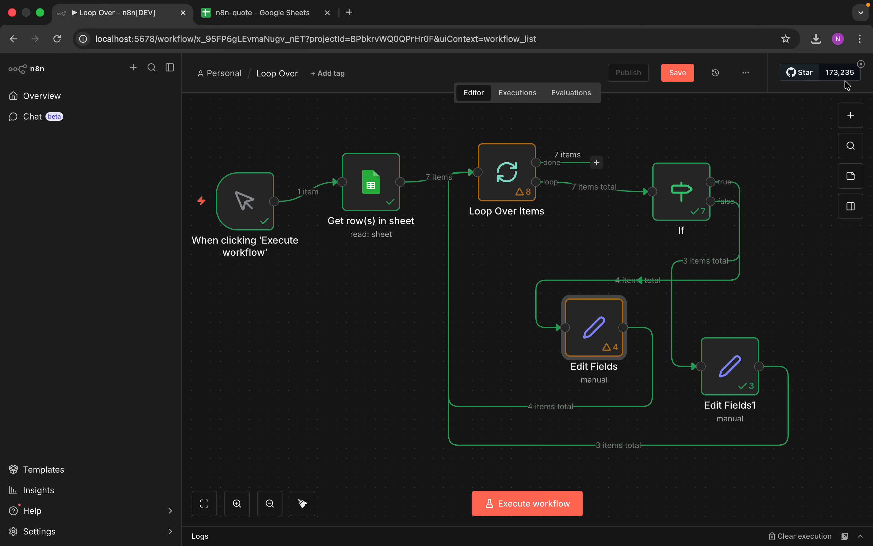
- Map the If node's item value as an additional field in the Edit Fields1 node
double_click(712, 346)
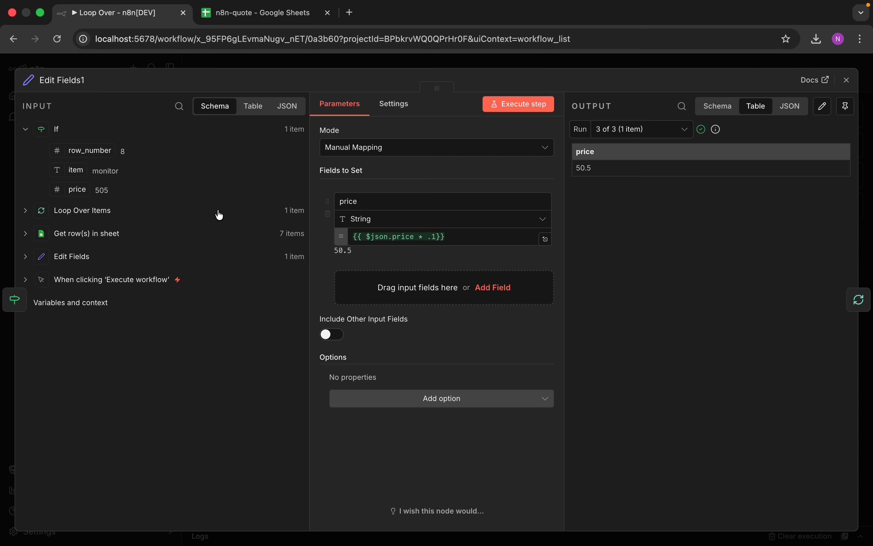
left_click_drag(77, 170, 403, 293)
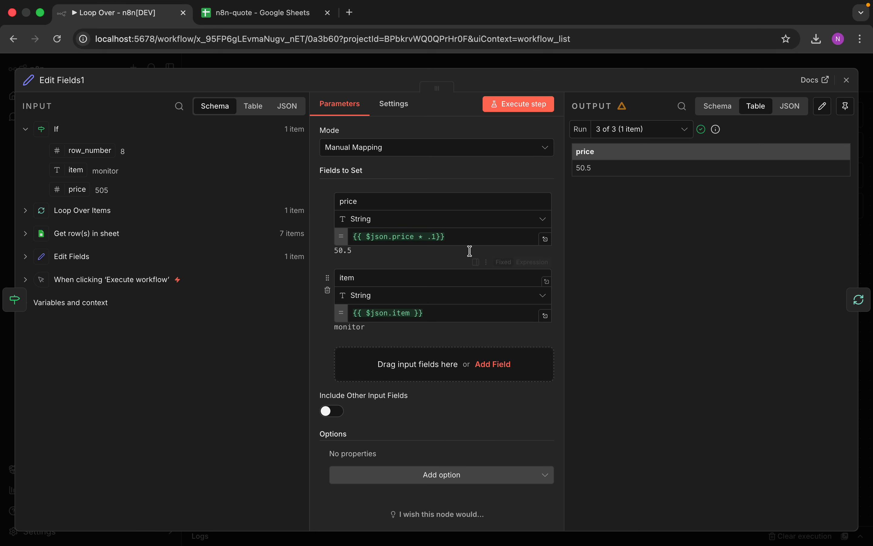
left_click(846, 80)
- Save and execute the workflow, and check the Done Branch output of the Loop Over Items node
left_click(687, 78)
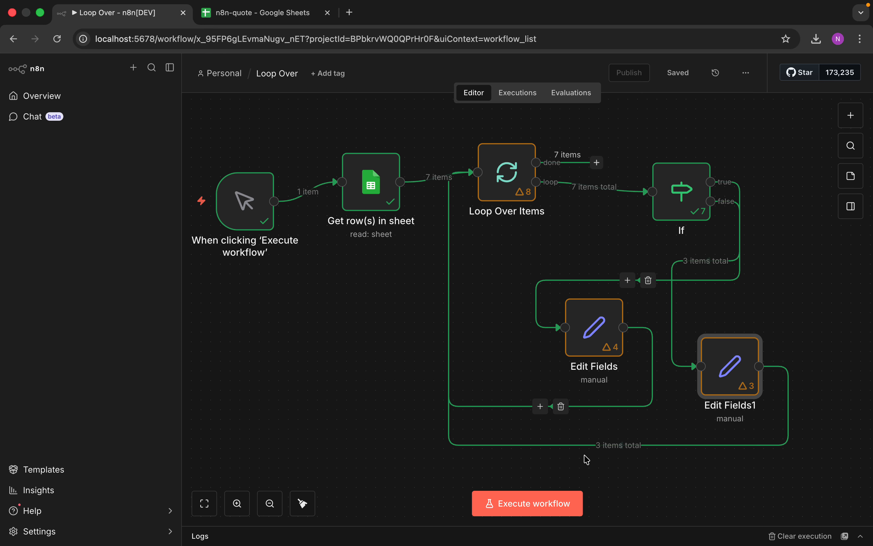
left_click(549, 512)
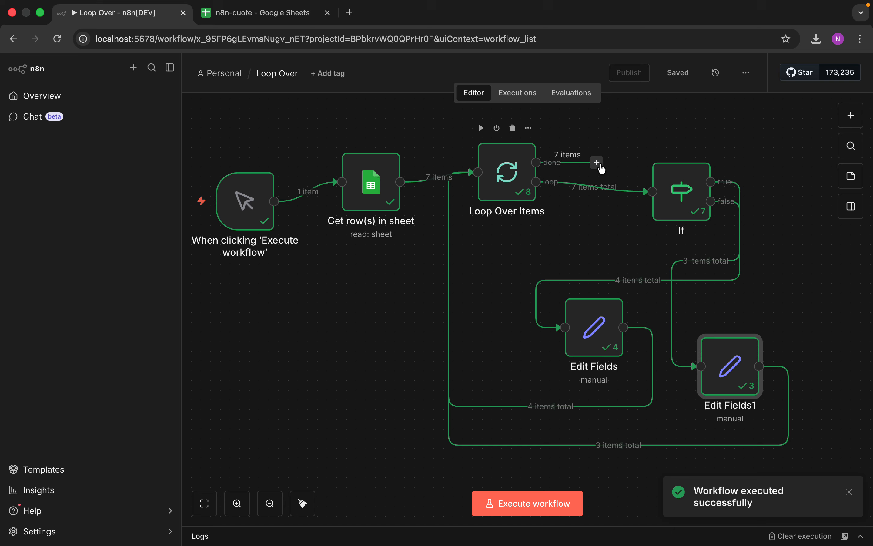
left_click(598, 163)
double_click(521, 164)
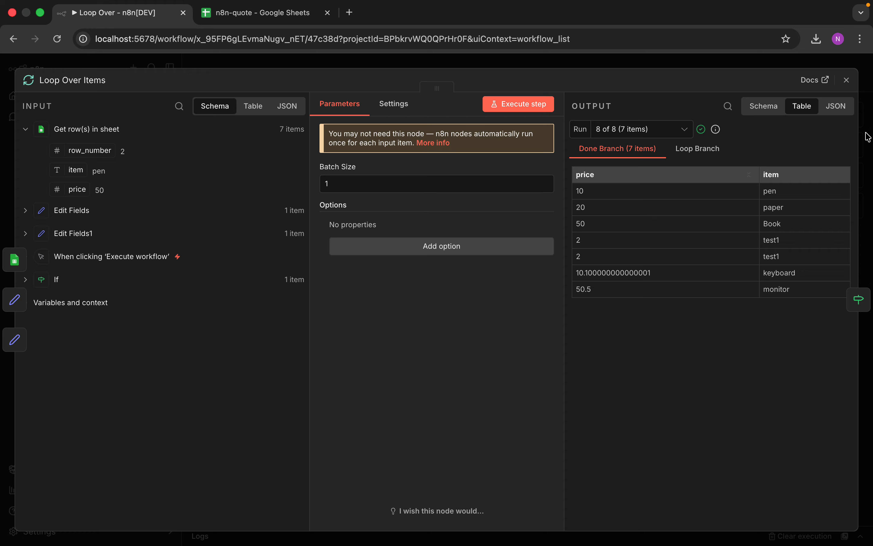
left_click(847, 80)
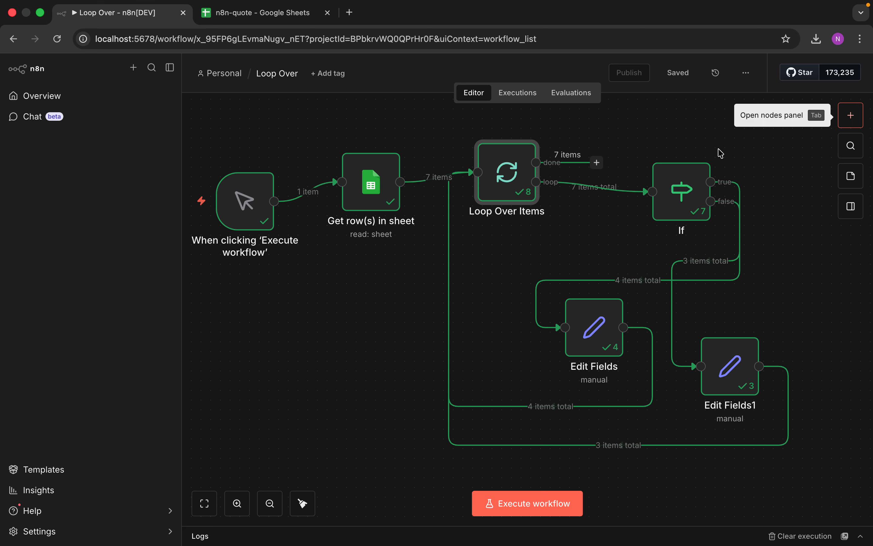
mouse_move(683, 151)
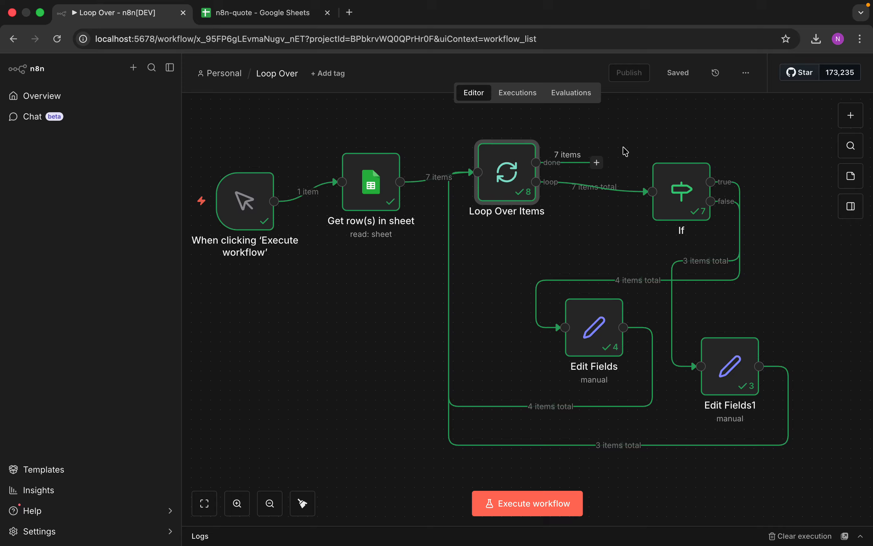